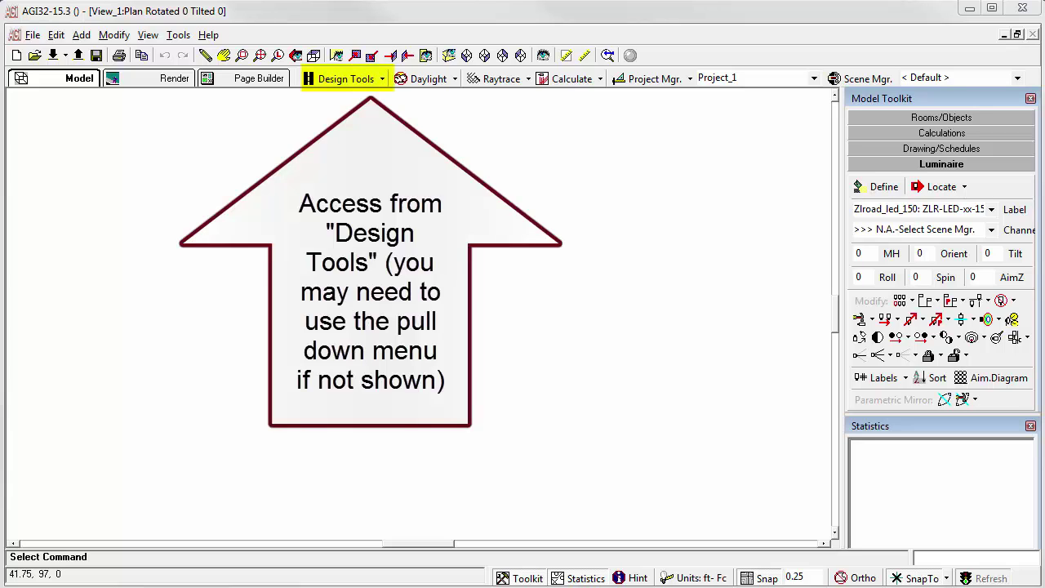
Step: Open the Roadway Optimizer from Design Tools to show the one-row near-side layout
left_click(348, 85)
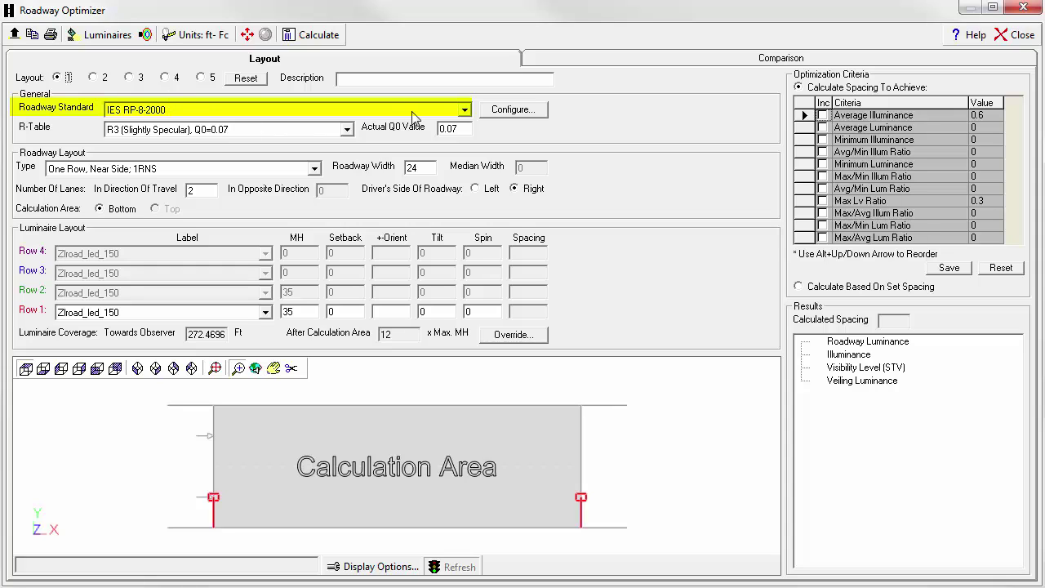
Step: Keep IES RP-8-2000 and R3, and set layout type to Two Rows, Opposite, With Median
left_click(465, 111)
left_click(464, 111)
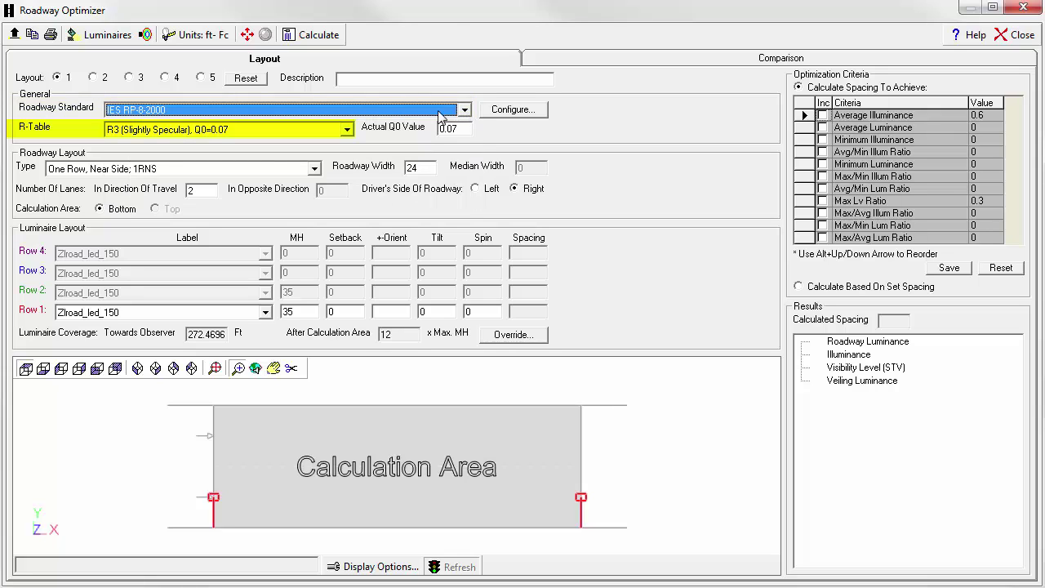
left_click(347, 133)
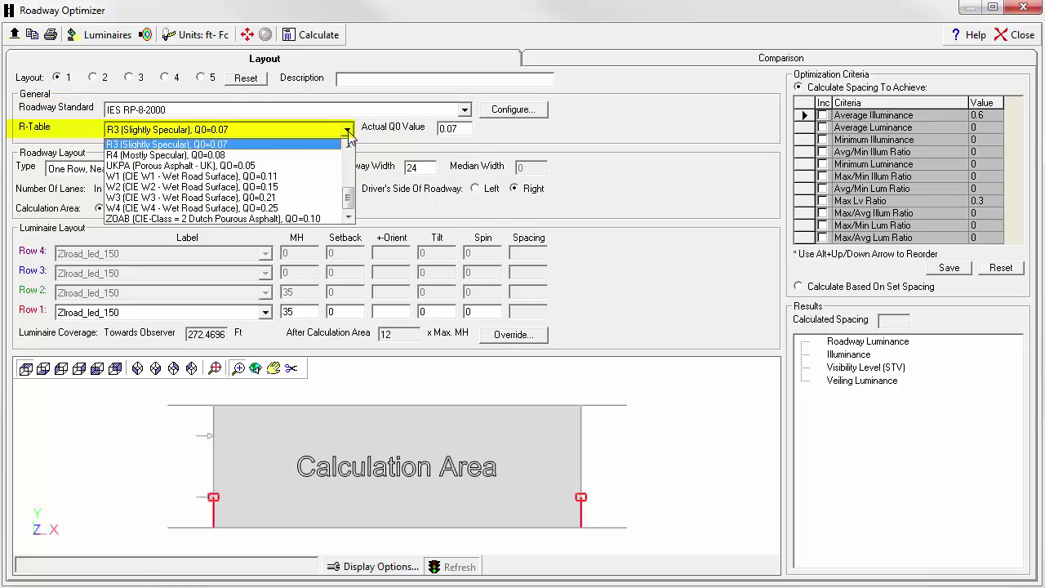
left_click(348, 134)
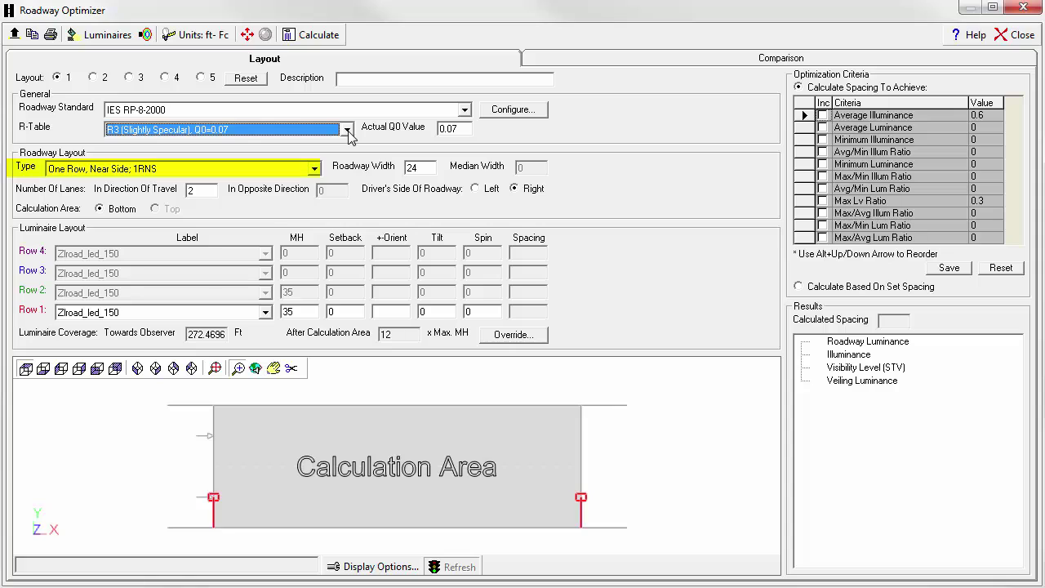
left_click(314, 169)
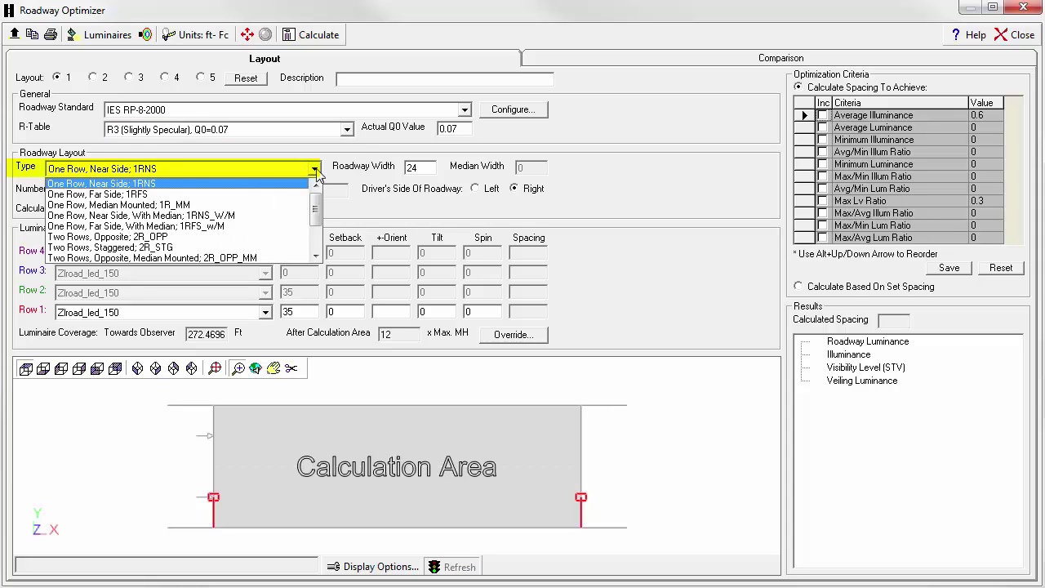
scroll(316, 214, "down", 2)
scroll(316, 214, "down", 1)
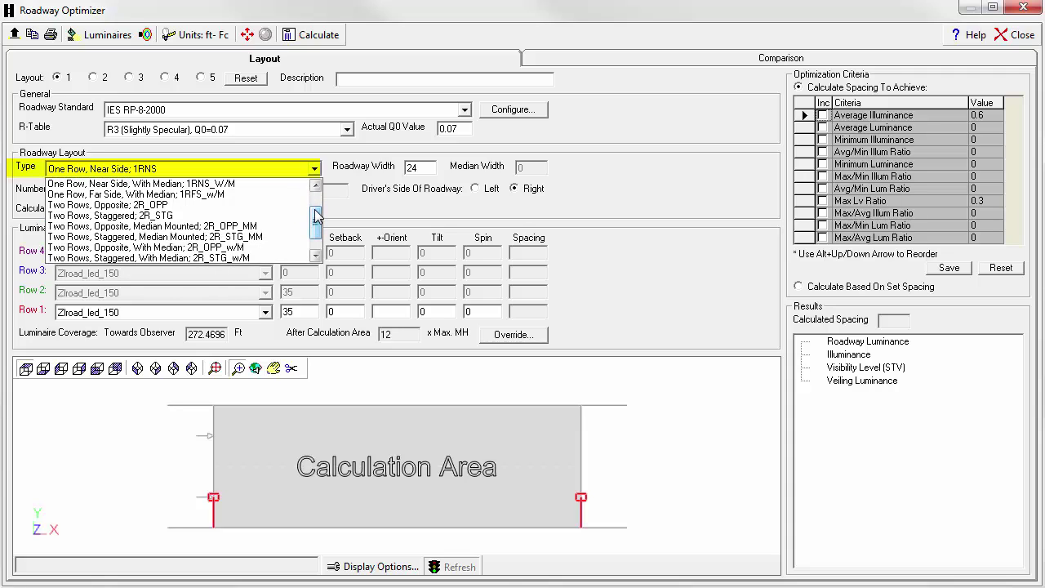
left_click(274, 248)
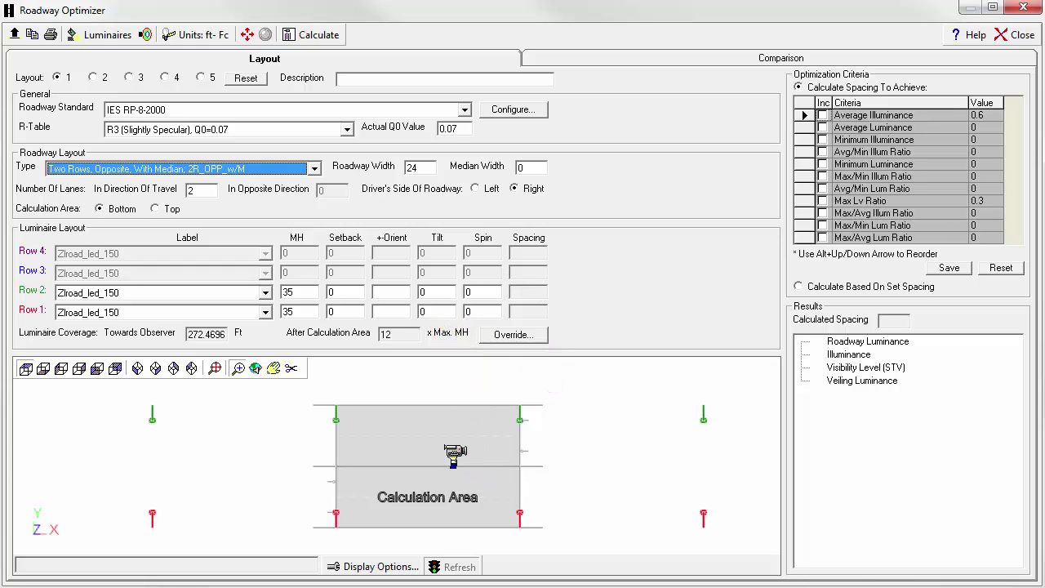
Step: Set the median width to 10 beside the 24 ft roadway and check the 2 lanes
left_click(421, 167)
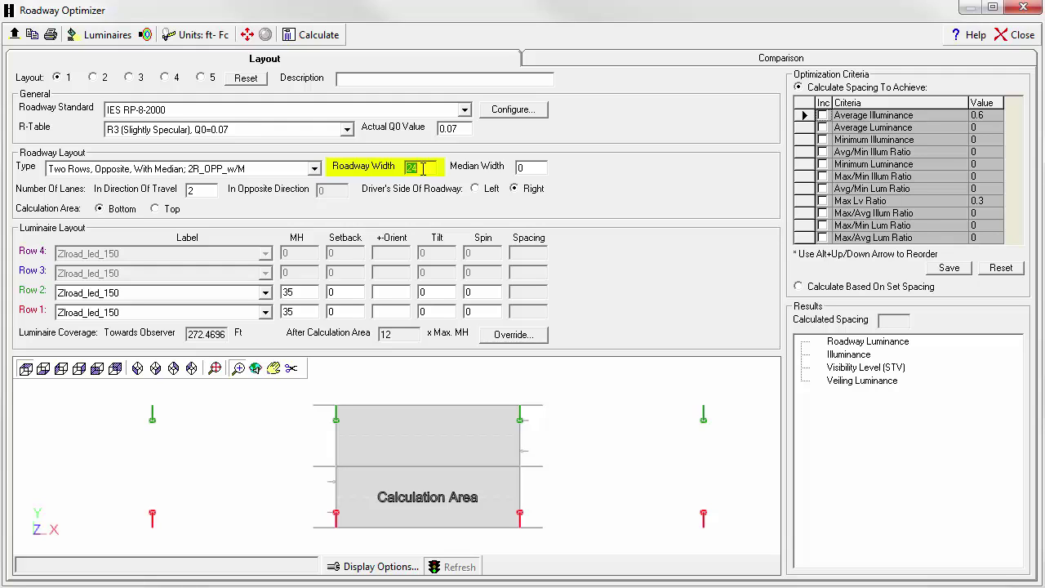
left_click(529, 167)
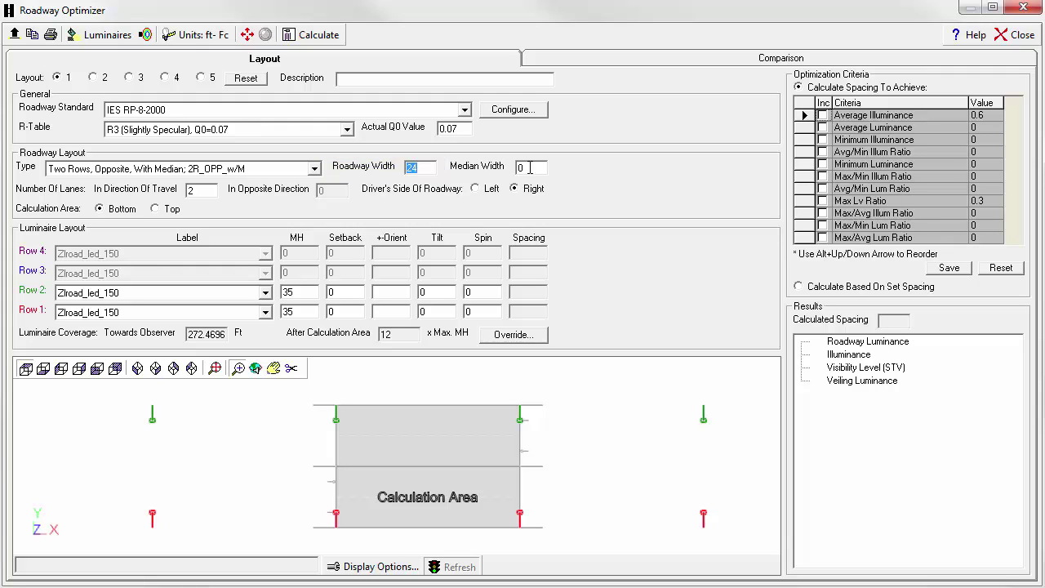
type("10")
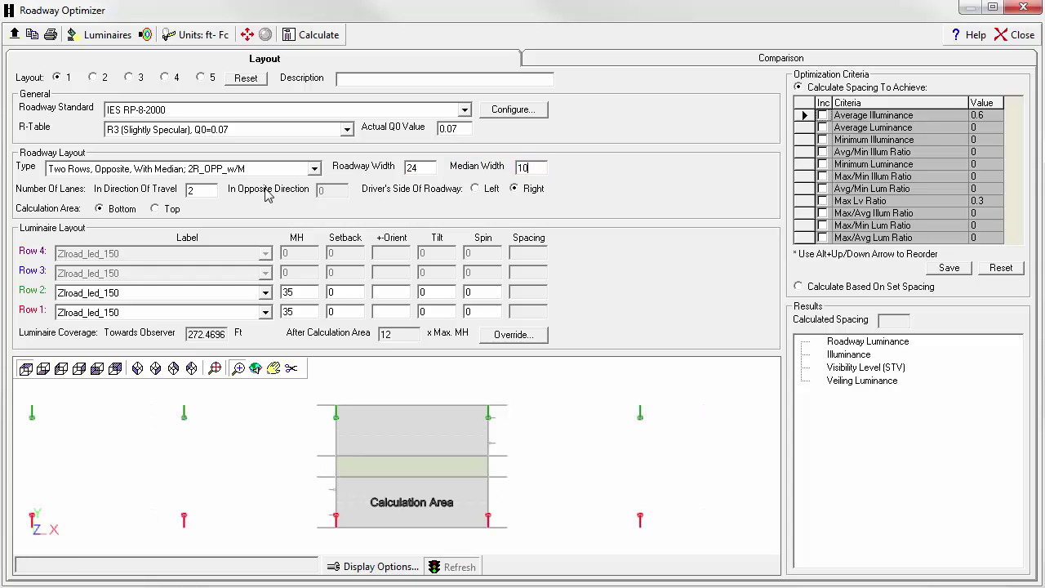
double_click(203, 193)
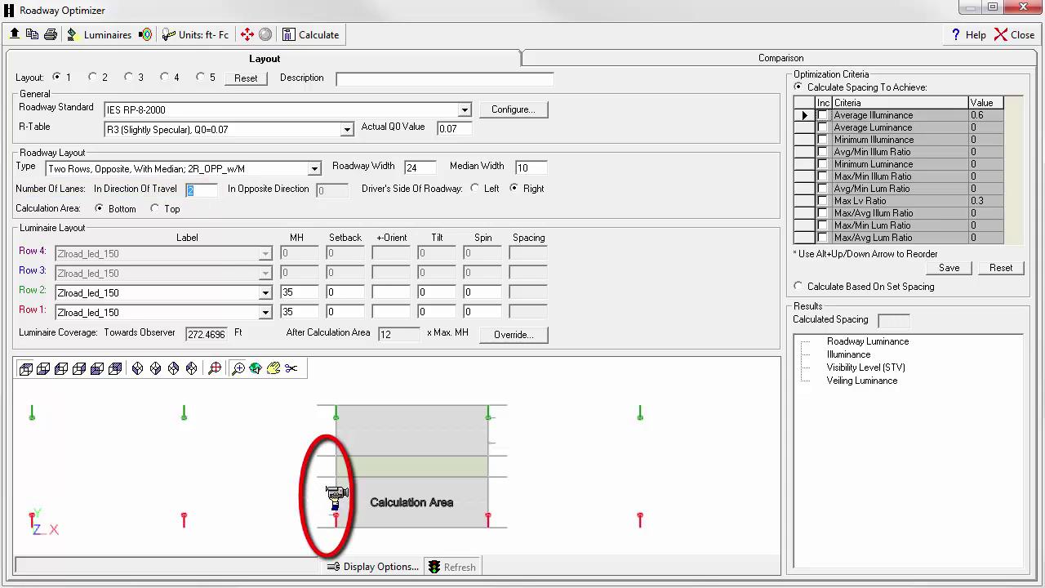
scroll(335, 506, "up", 5)
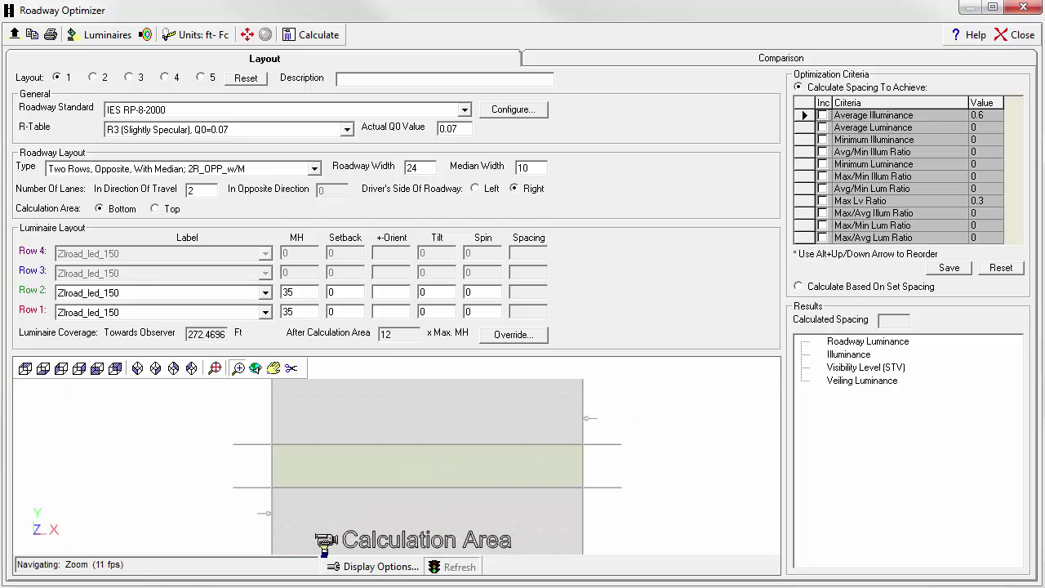
scroll(396, 441, "down", 5)
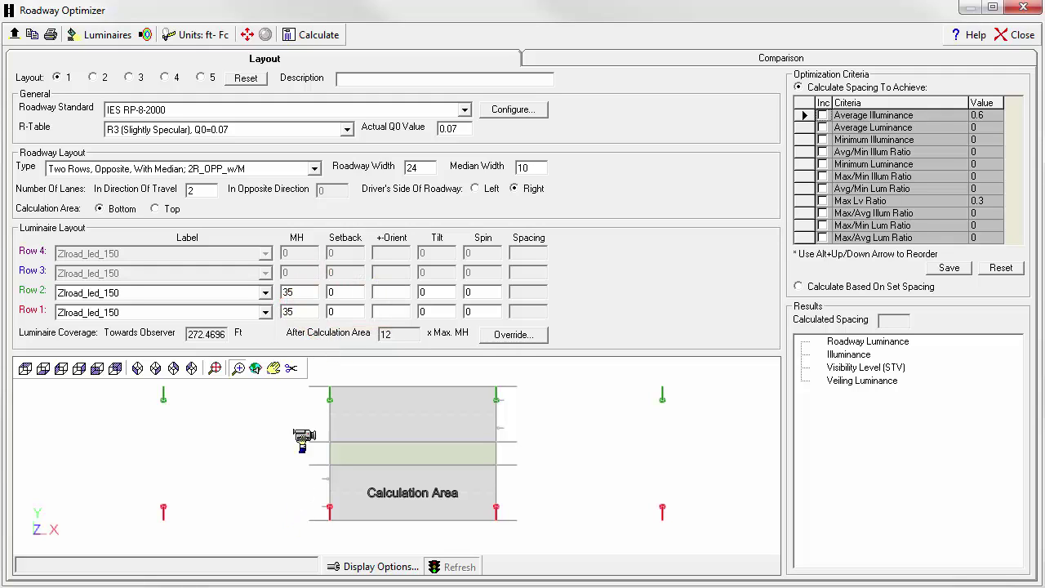
left_click(102, 38)
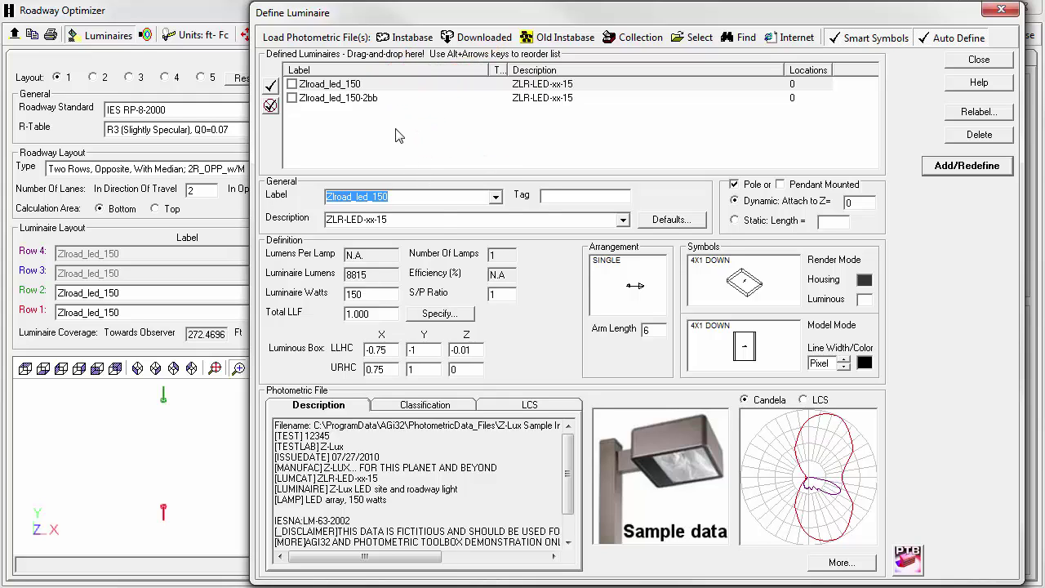
double_click(660, 331)
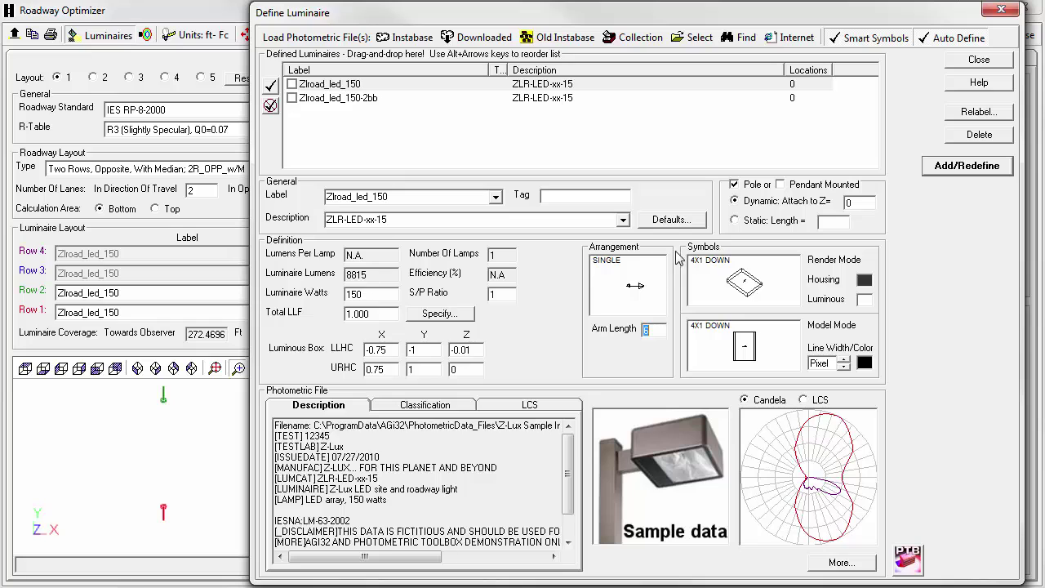
left_click(979, 60)
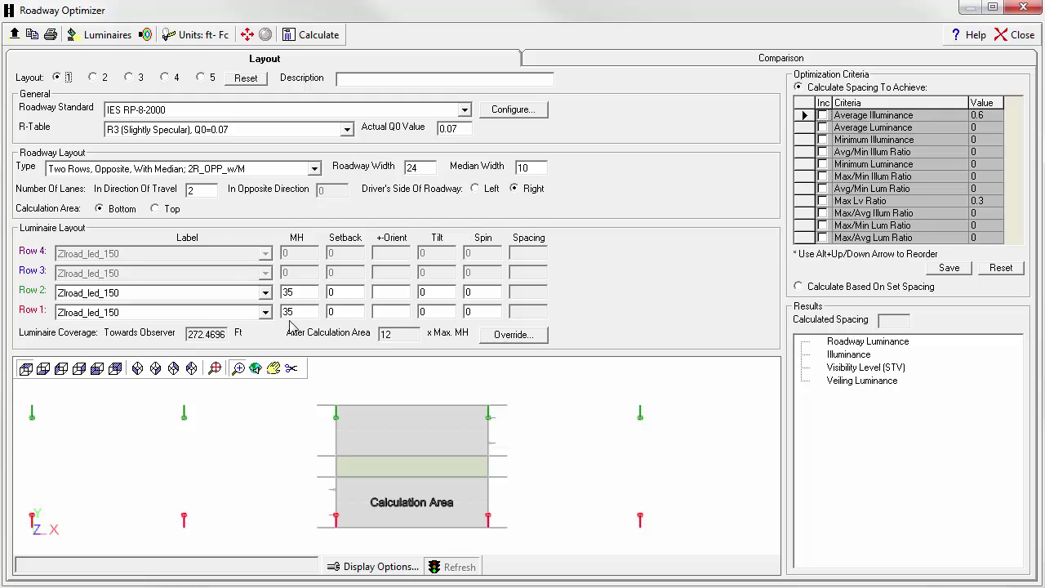
Step: Give both Row 1 and Row 2 luminaires a 6 ft setback
left_click(307, 309)
left_click(308, 308)
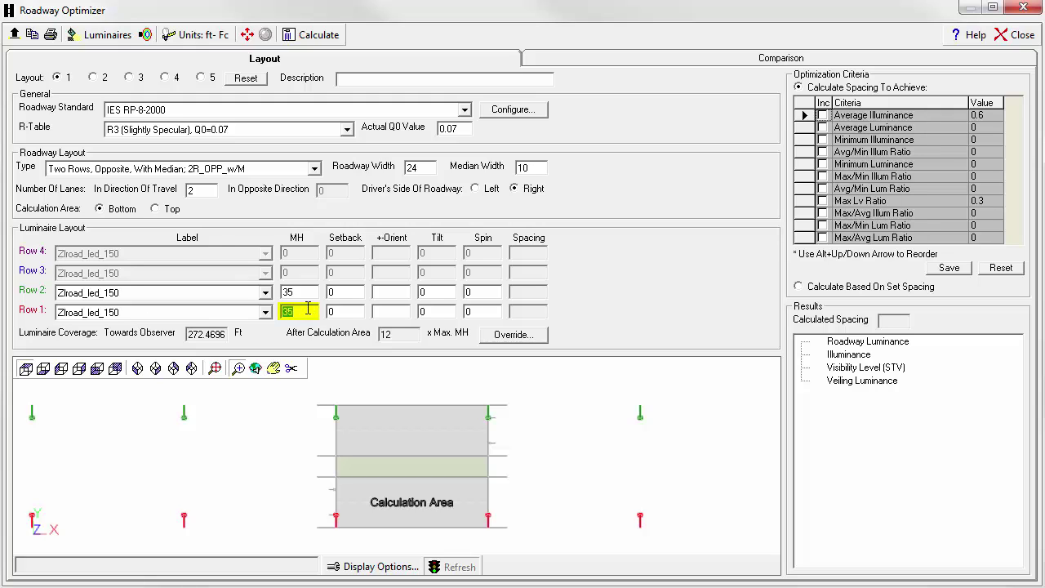
left_click(340, 311)
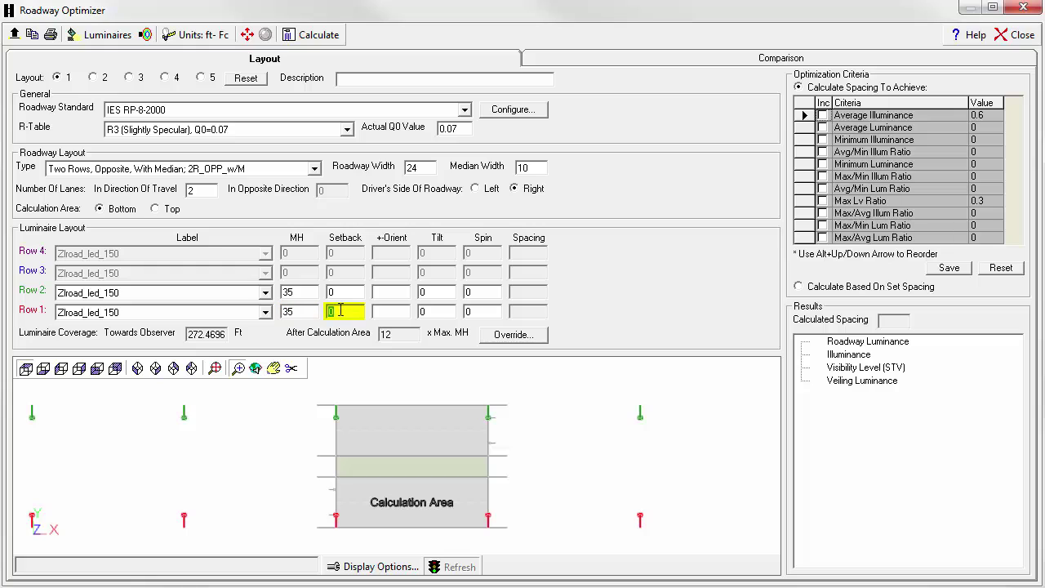
type("6")
key("Return")
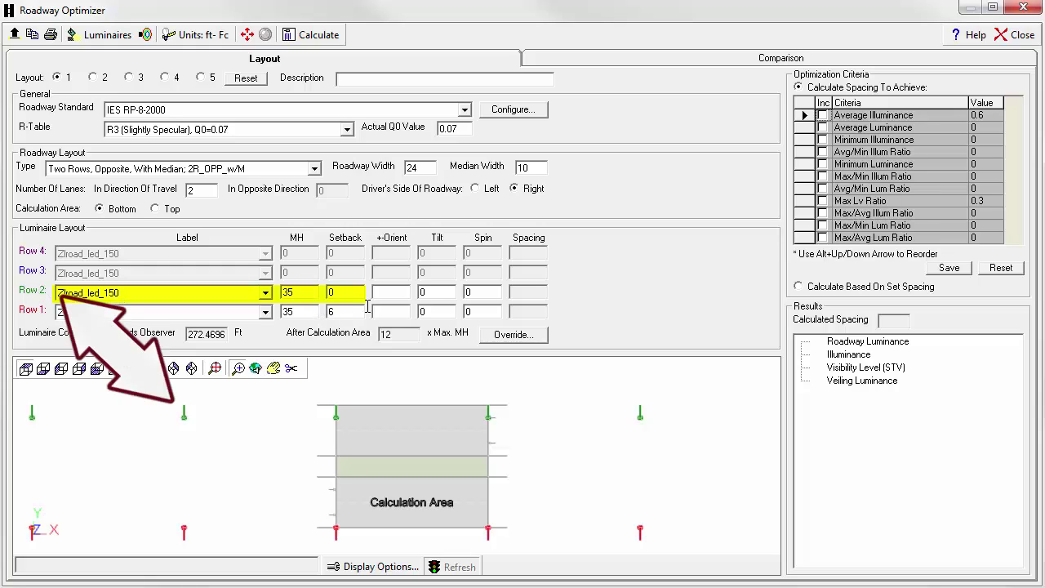
double_click(339, 292)
type("6")
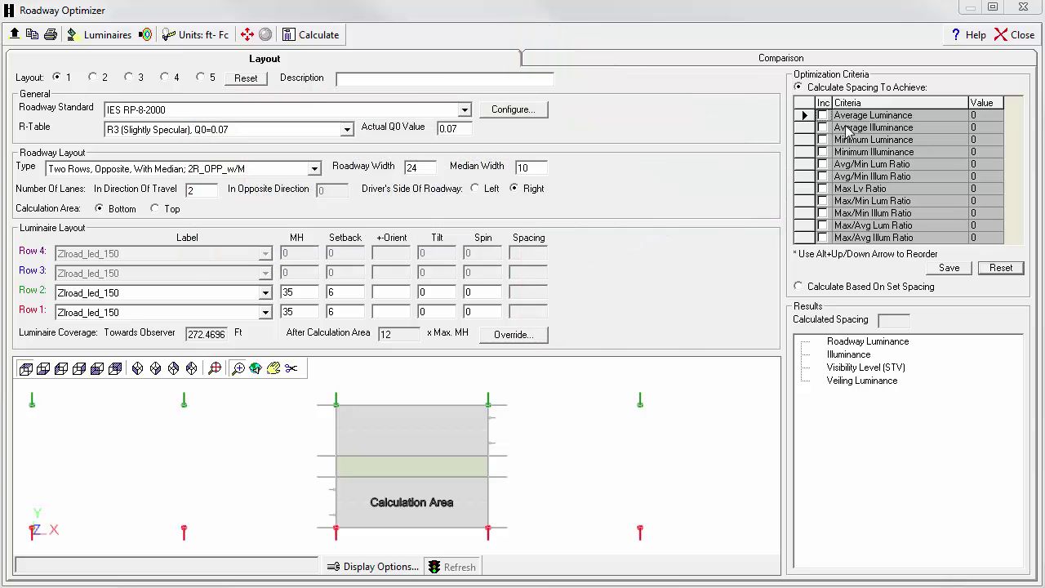
Step: Include Average Luminance 0.60 and Avg/Min Lum Ratio 3.50 as optimization criteria
left_click(822, 115)
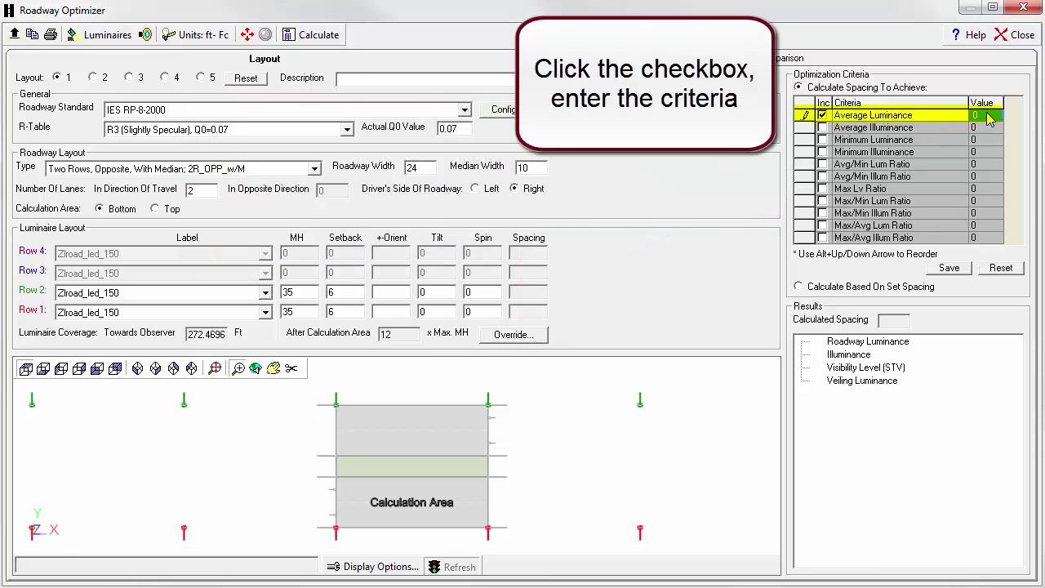
type("60")
key("Tab")
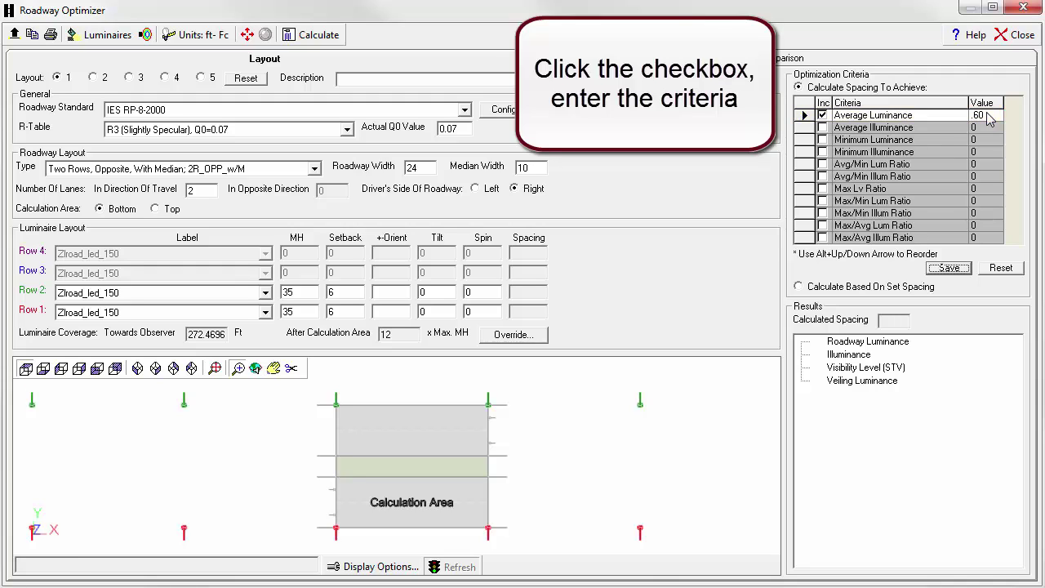
left_click(822, 164)
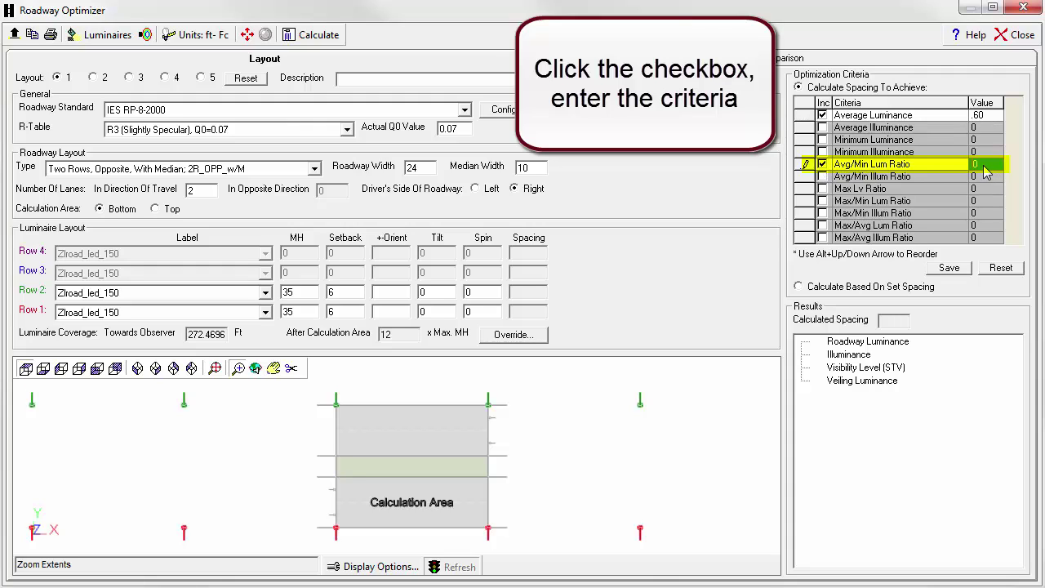
type("3.0")
key("Return")
Step: Include Max/Min Lum Ratio 6.0 and Max Lv Ratio 0.3 as optimization criteria
left_click(825, 202)
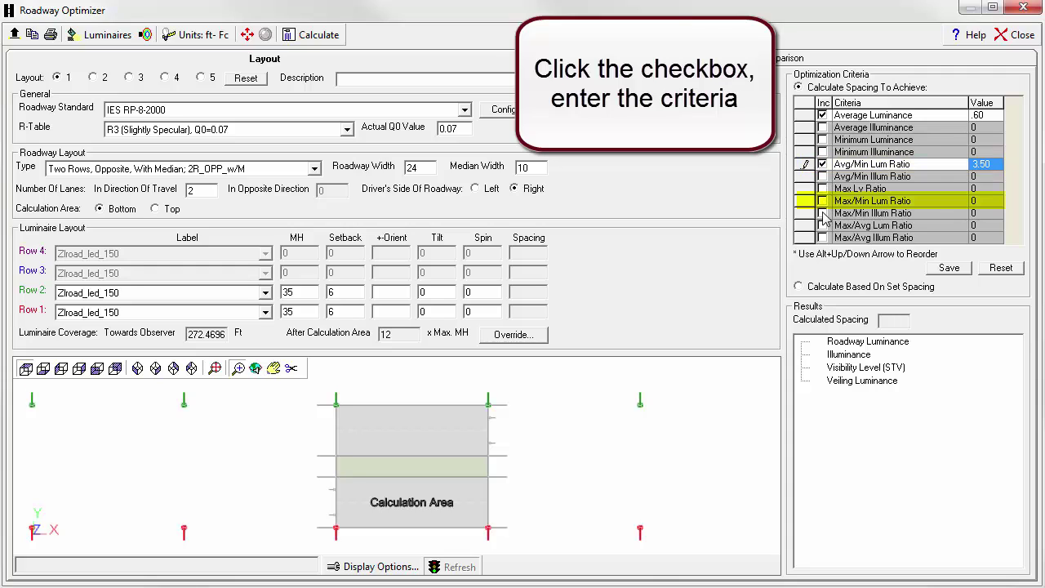
left_click(823, 201)
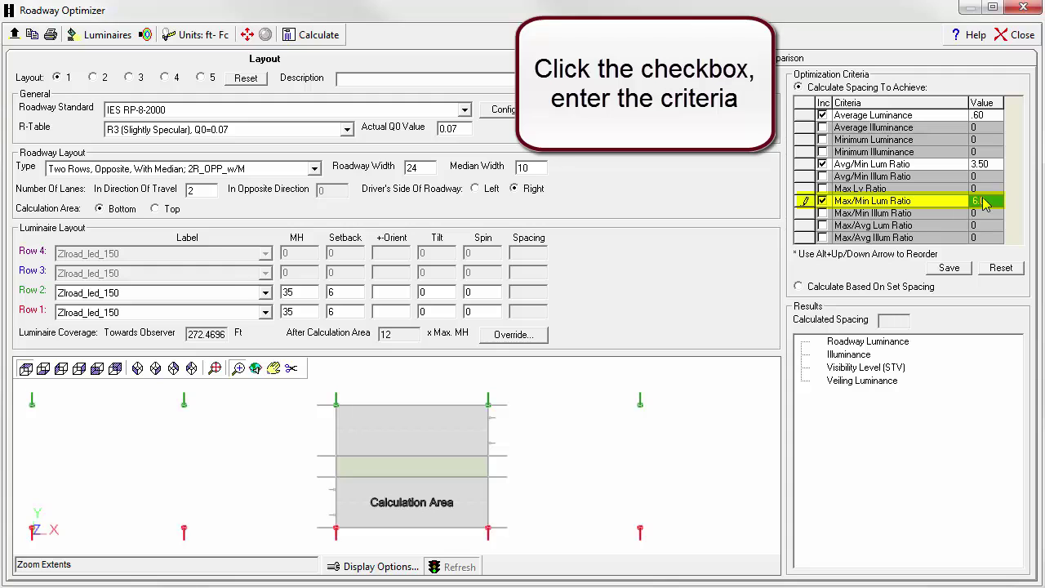
key("Return")
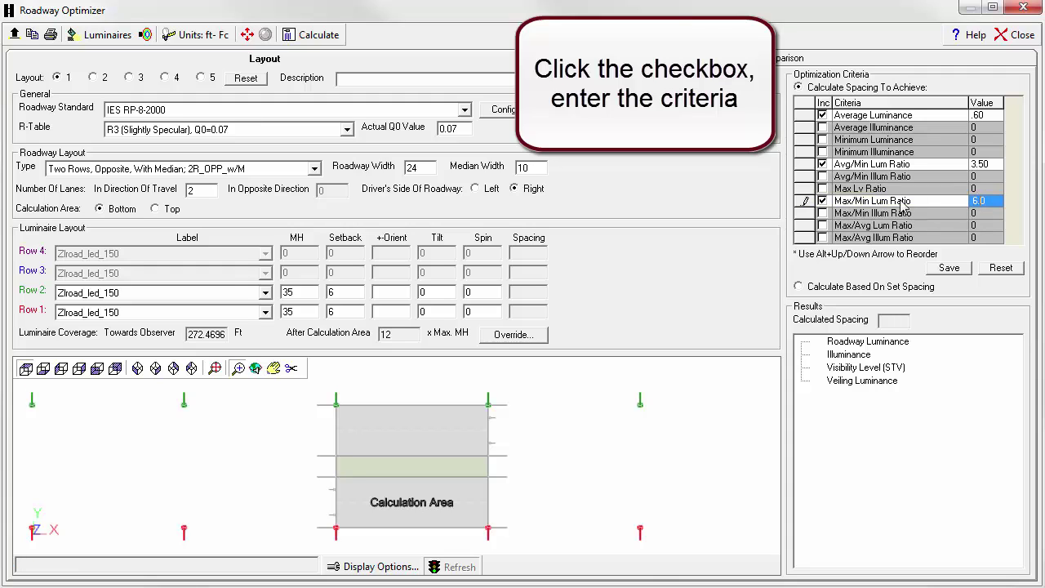
left_click(823, 189)
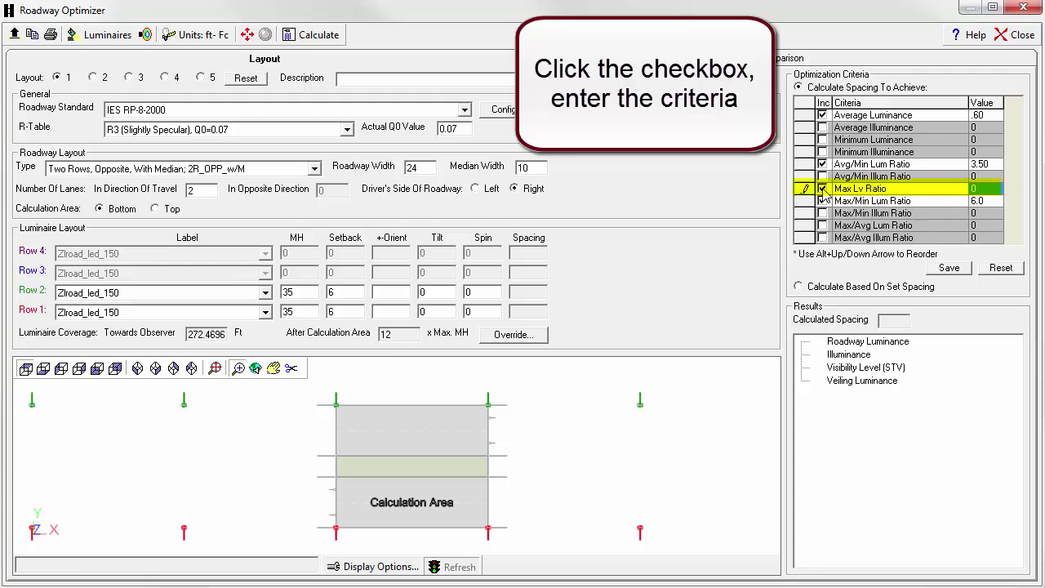
left_click(982, 188)
left_click(982, 189)
type(".3")
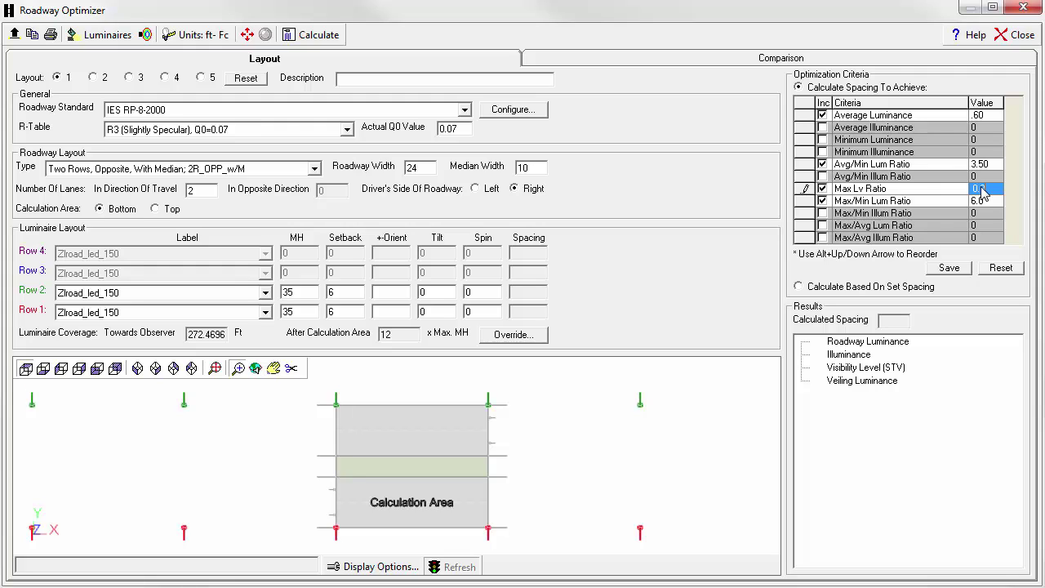
Step: Calculate and review results: 210 spacing, Avg 0.58, Avg/Min 2.23, Max/Min 5.35, MaxLvRatio 0.24
left_click(316, 36)
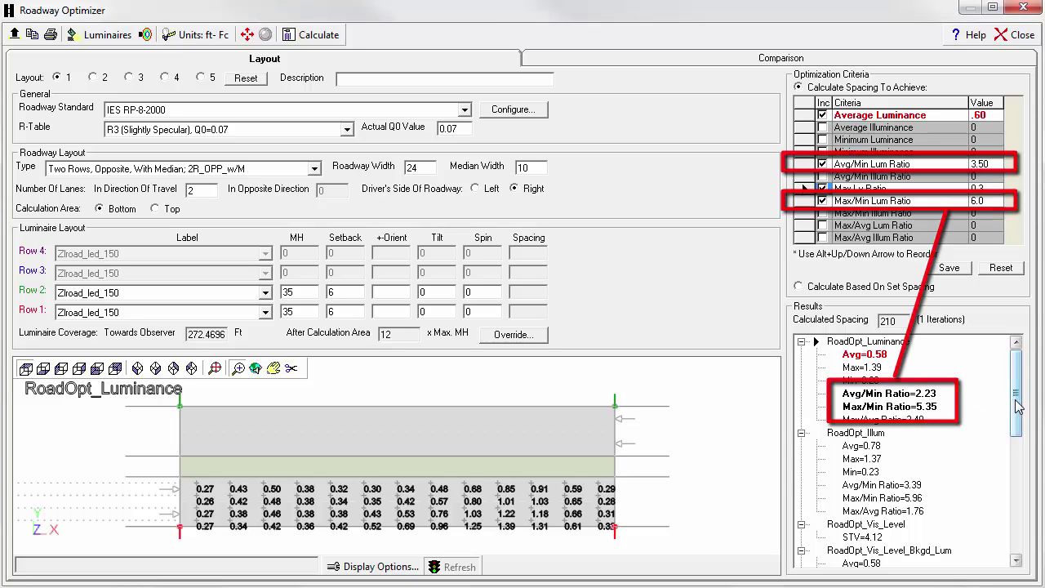
left_click_drag(1016, 408, 1030, 525)
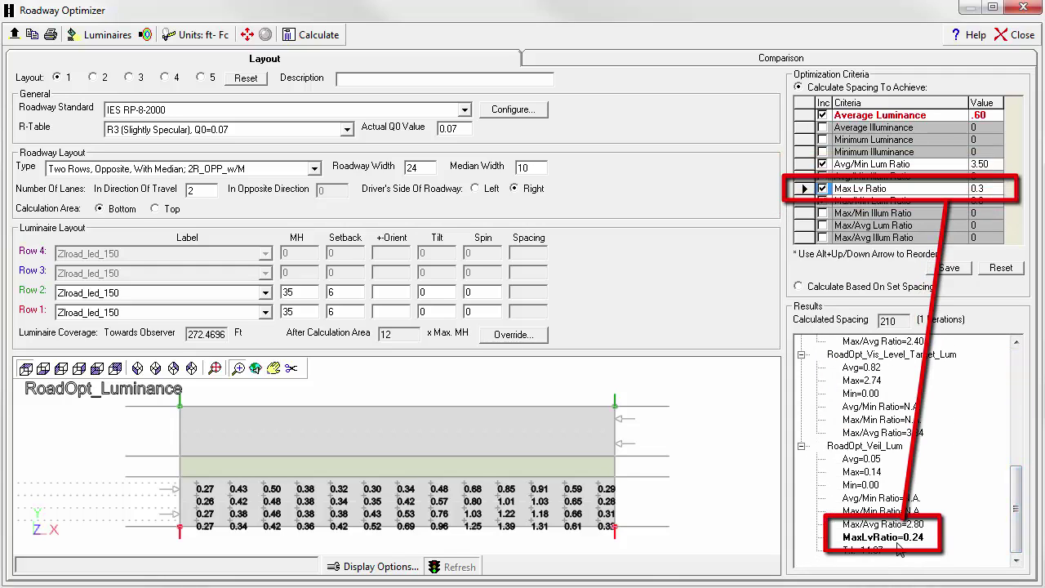
left_click_drag(1021, 540, 1016, 343)
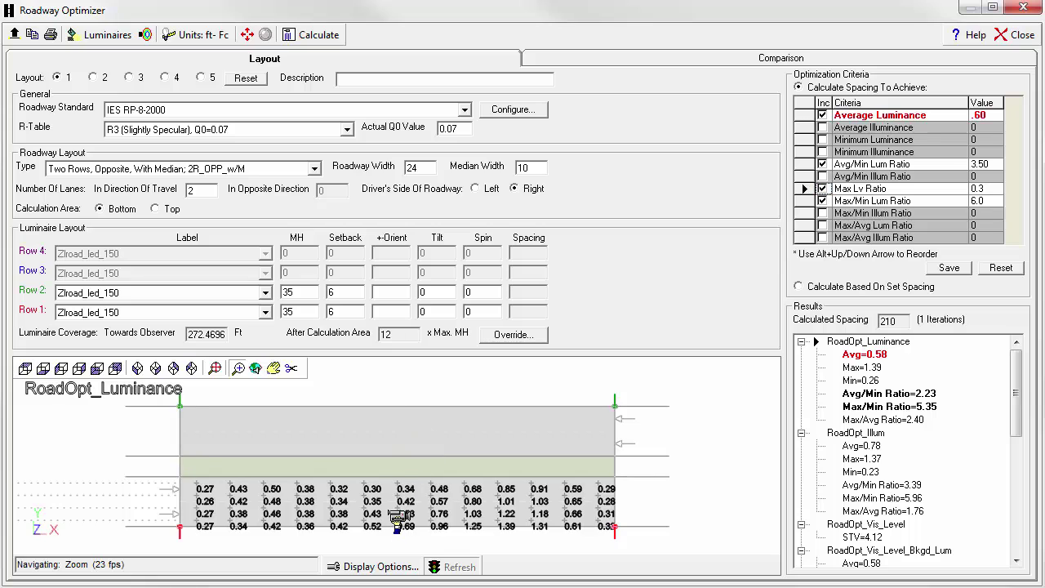
scroll(397, 518, "up", 3)
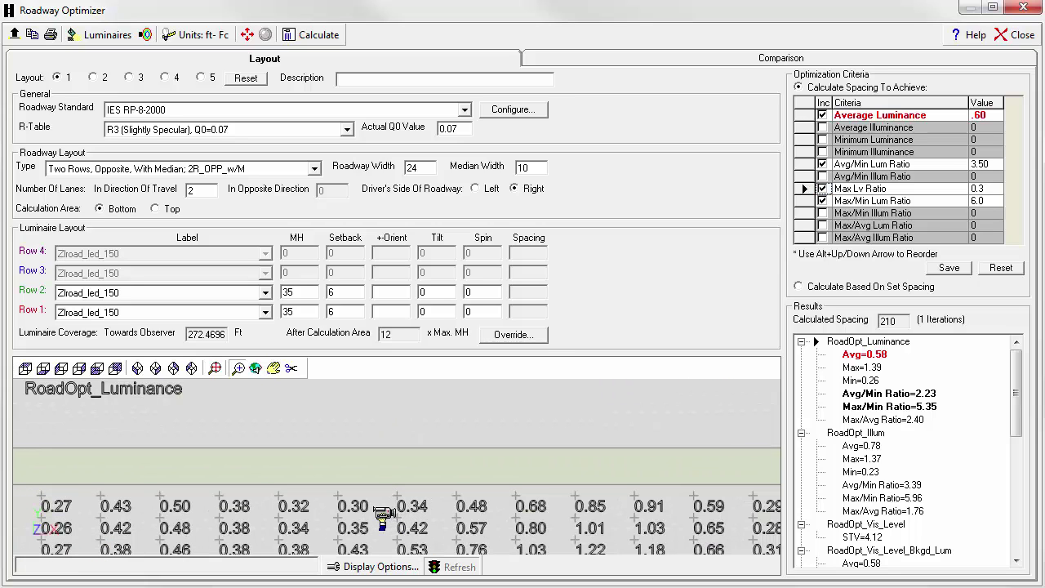
left_click_drag(384, 513, 381, 399)
scroll(372, 451, "down", 2)
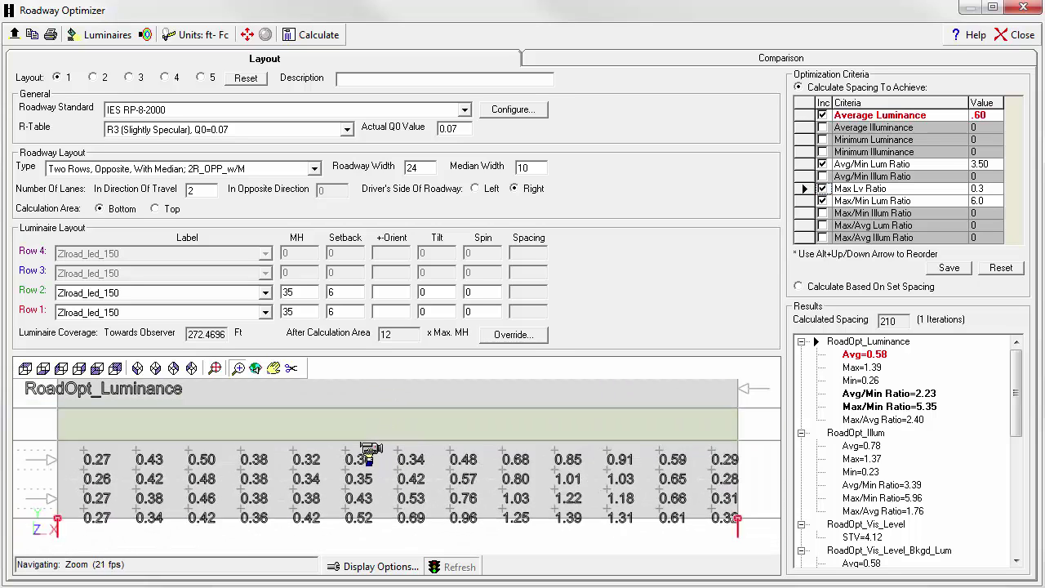
mouse_move(346, 470)
left_mouse_down()
mouse_move(338, 478)
mouse_move(499, 471)
mouse_move(354, 472)
left_mouse_up()
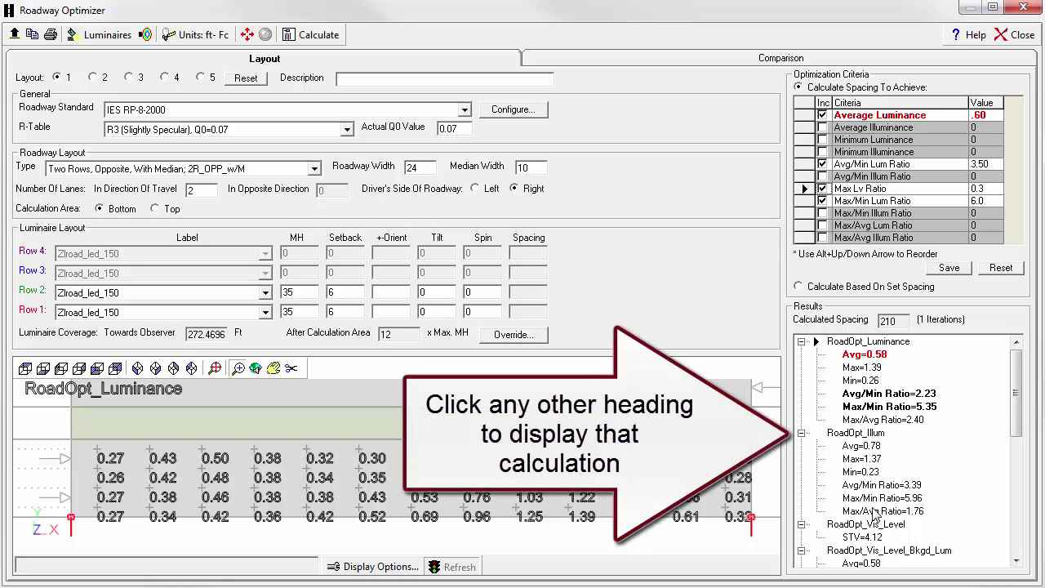
left_click(857, 432)
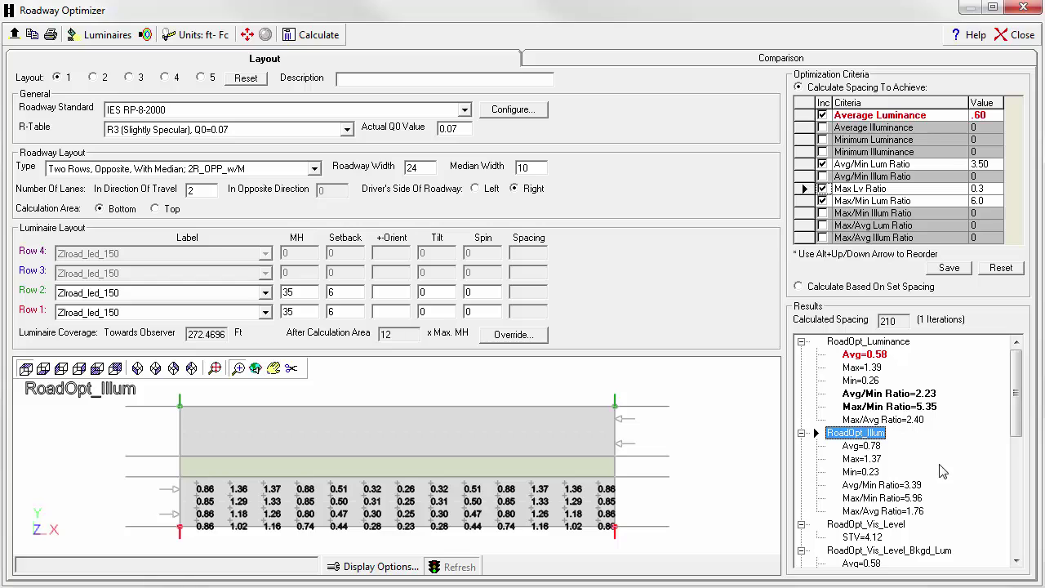
left_click_drag(1018, 427, 1020, 535)
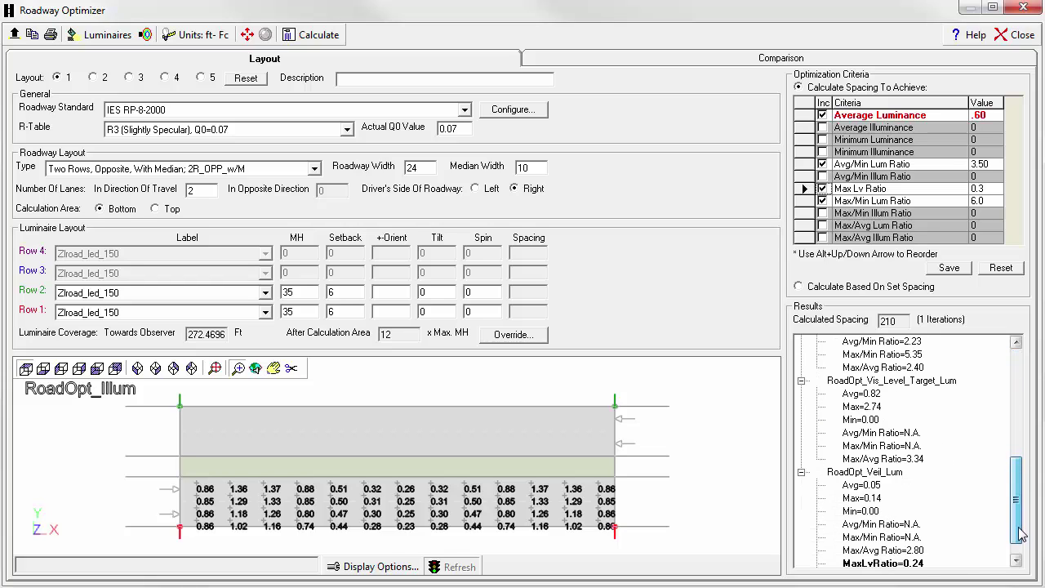
left_click(895, 476)
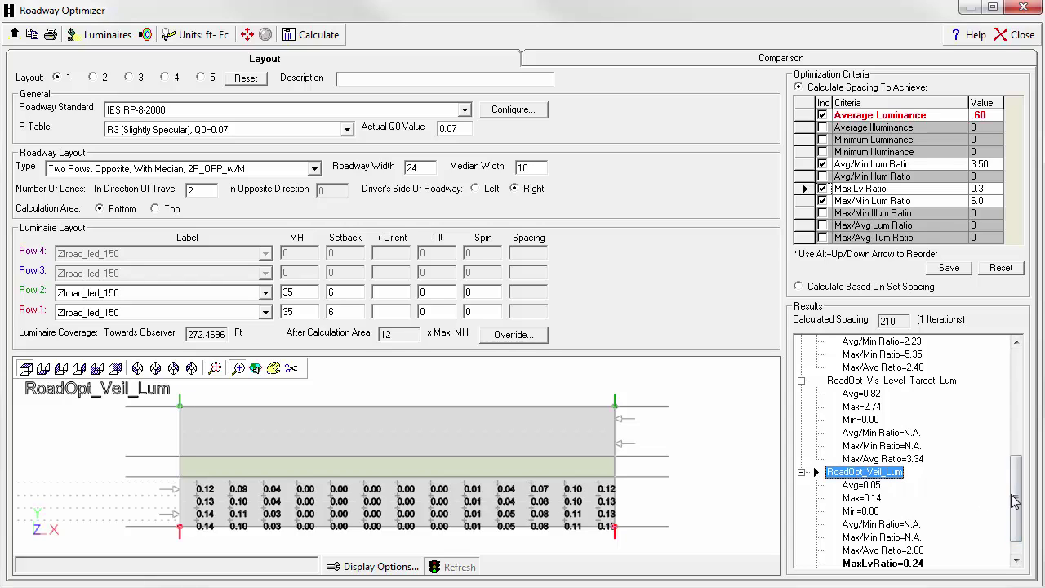
left_click_drag(1018, 500, 1026, 522)
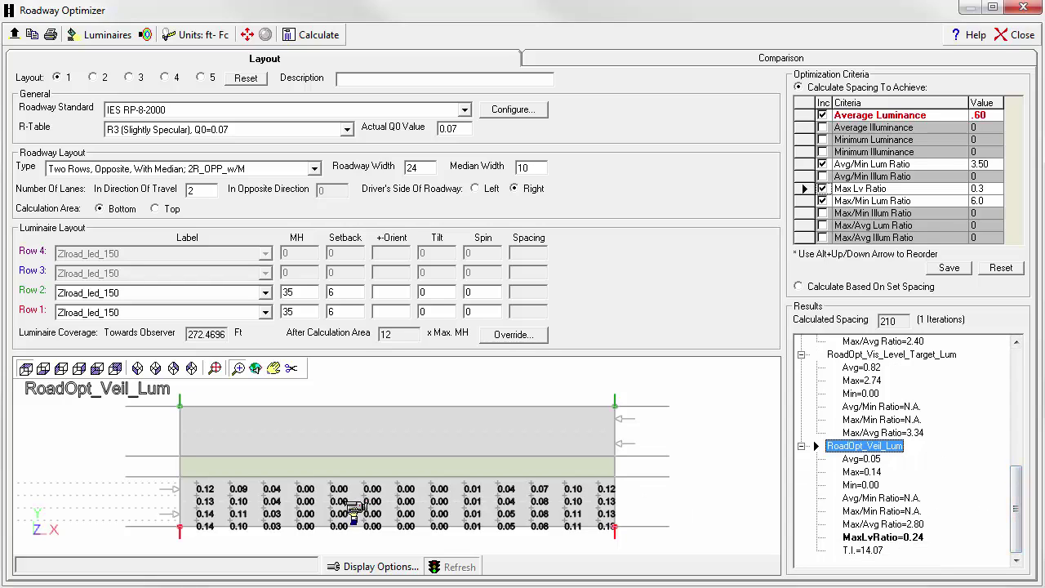
left_click_drag(1019, 514, 1027, 390)
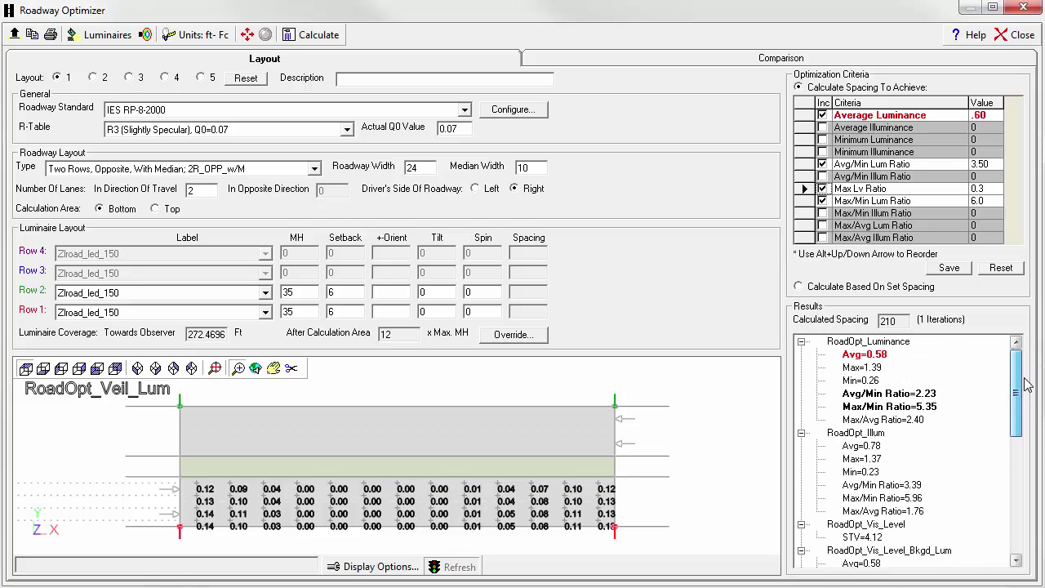
left_click(867, 341)
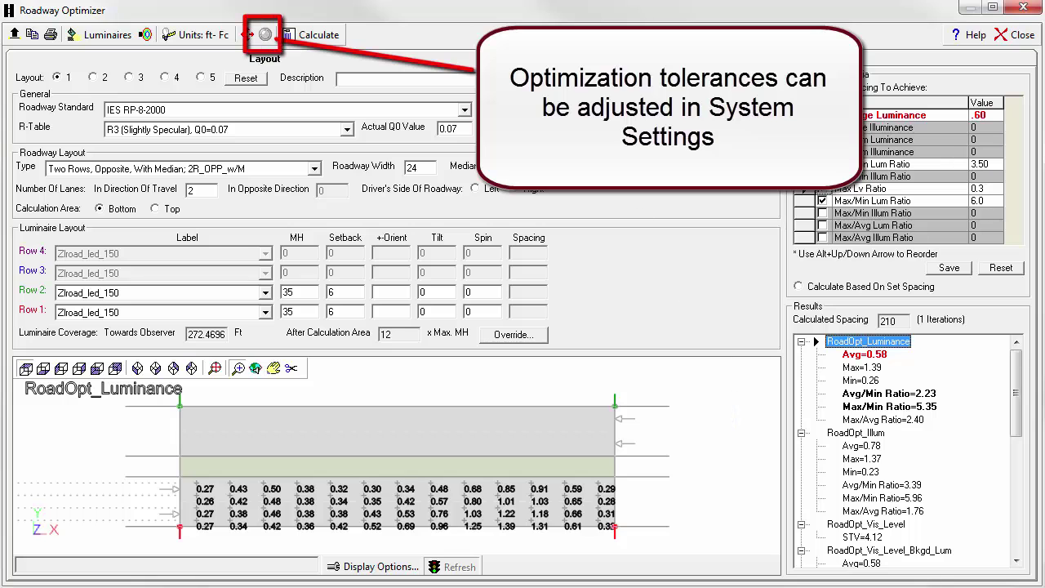
Step: Tighten the lower average precision tolerance to 1% and recalculate, giving a 203 spacing
left_click(266, 36)
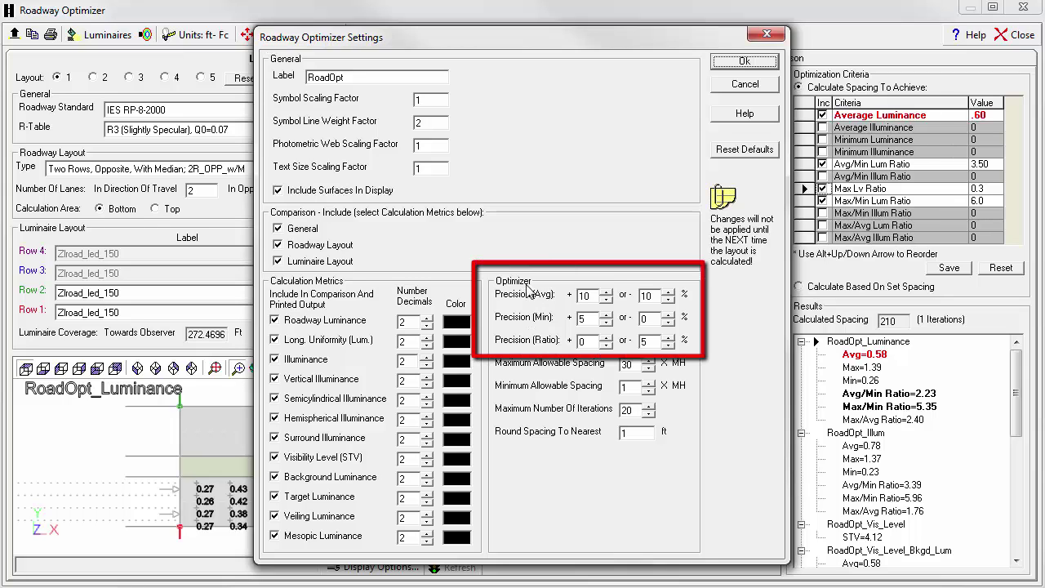
double_click(656, 298)
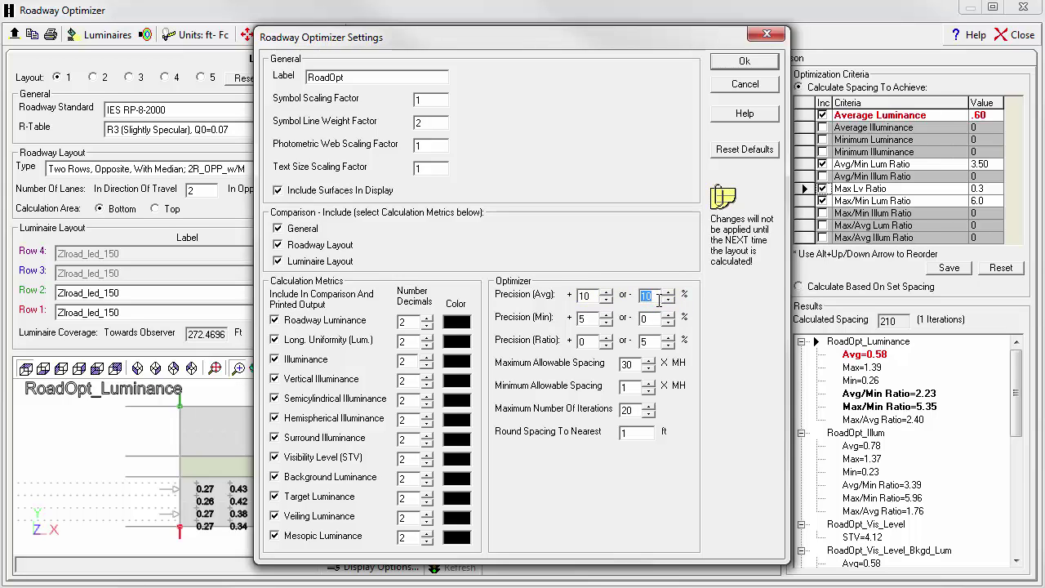
type("1")
left_click(722, 69)
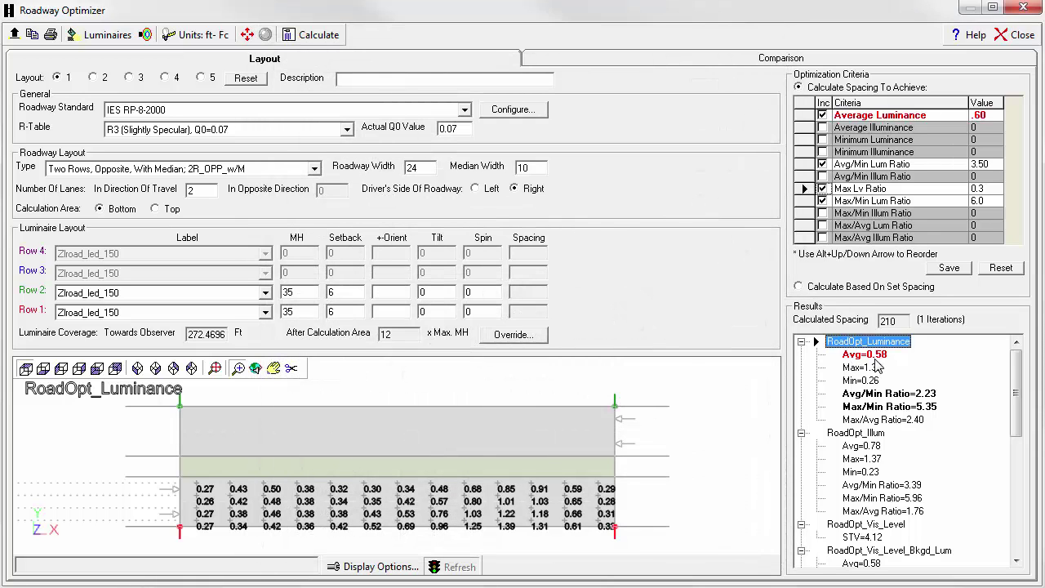
left_click(315, 35)
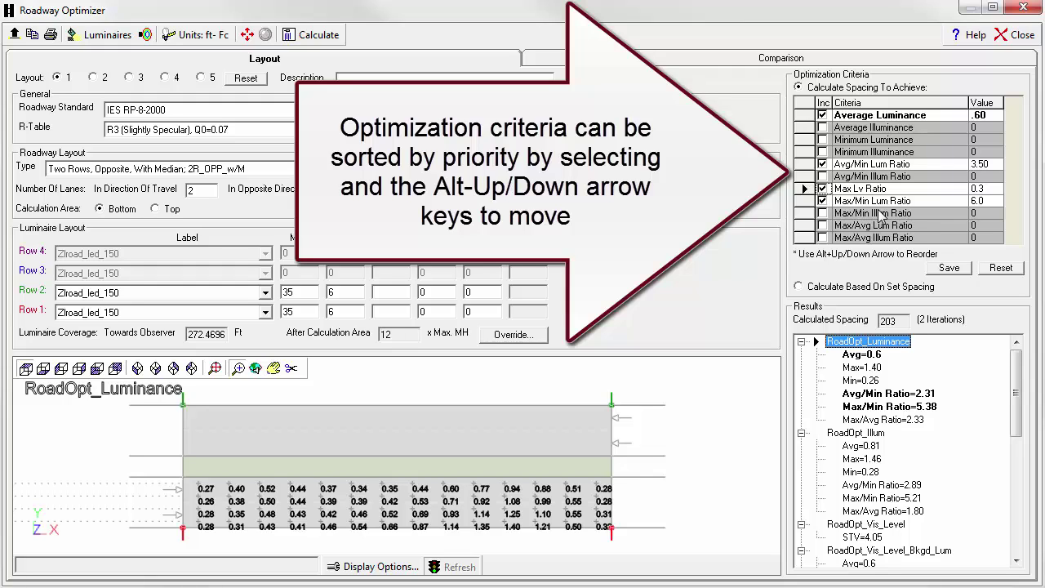
Step: Move Max Lv Ratio to the top of the criteria priority and recalculate the spacing
left_click(842, 119)
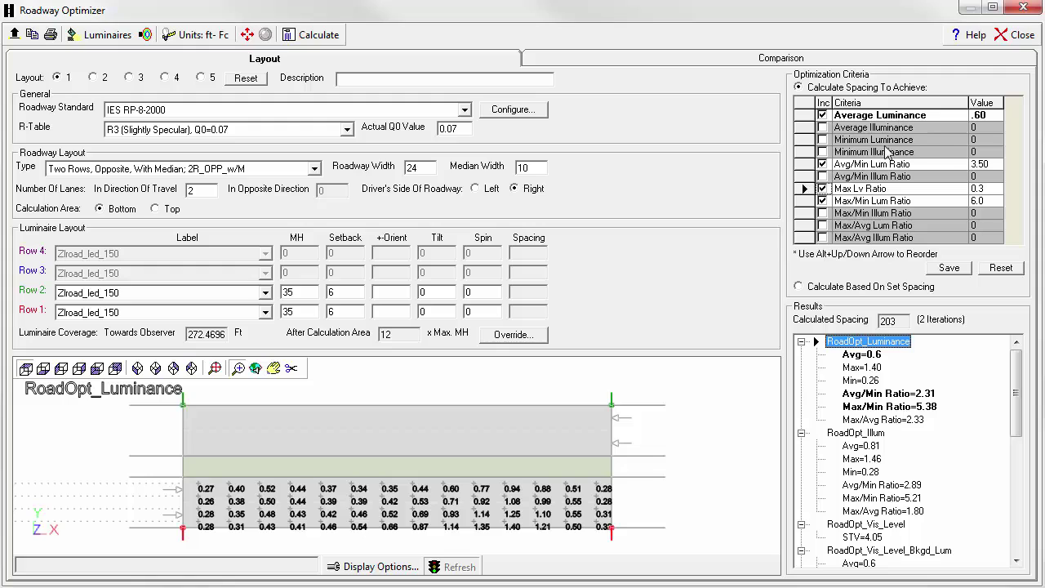
left_click(826, 189)
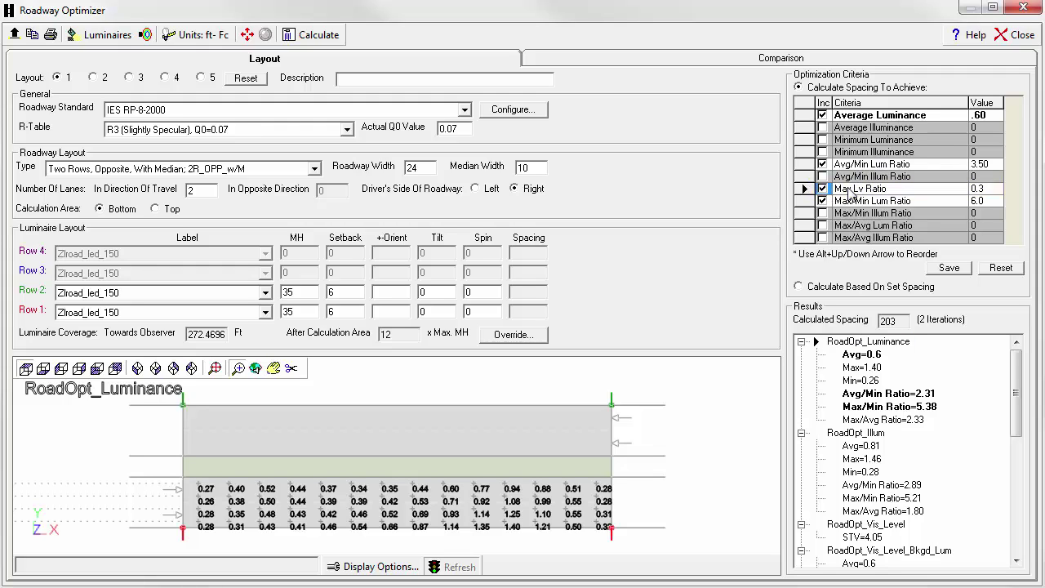
key("alt+Up")
key("alt+Up")
key("alt+Up")
key("alt+Up")
key("alt+Up")
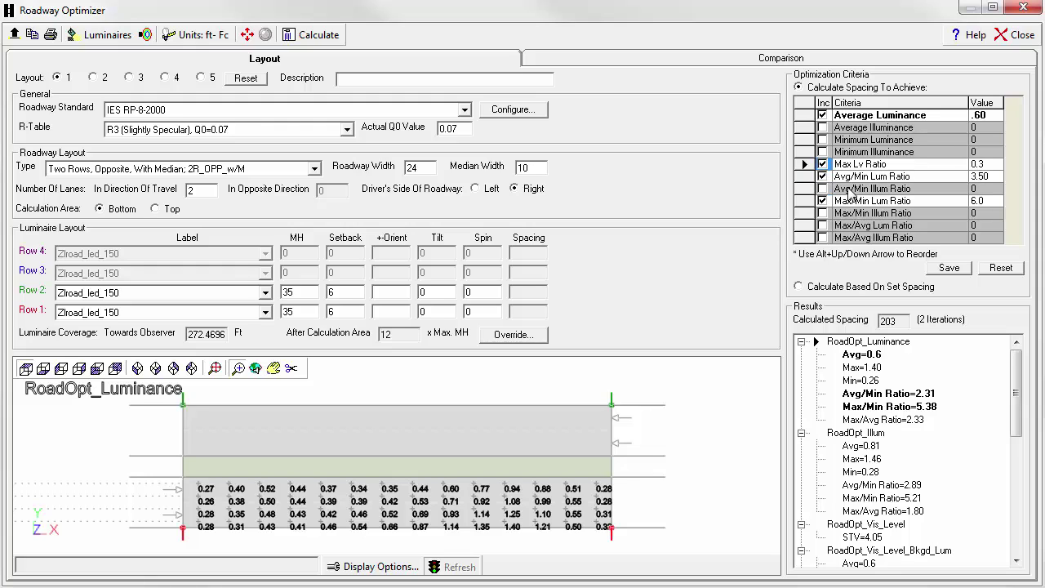
key("alt+Up")
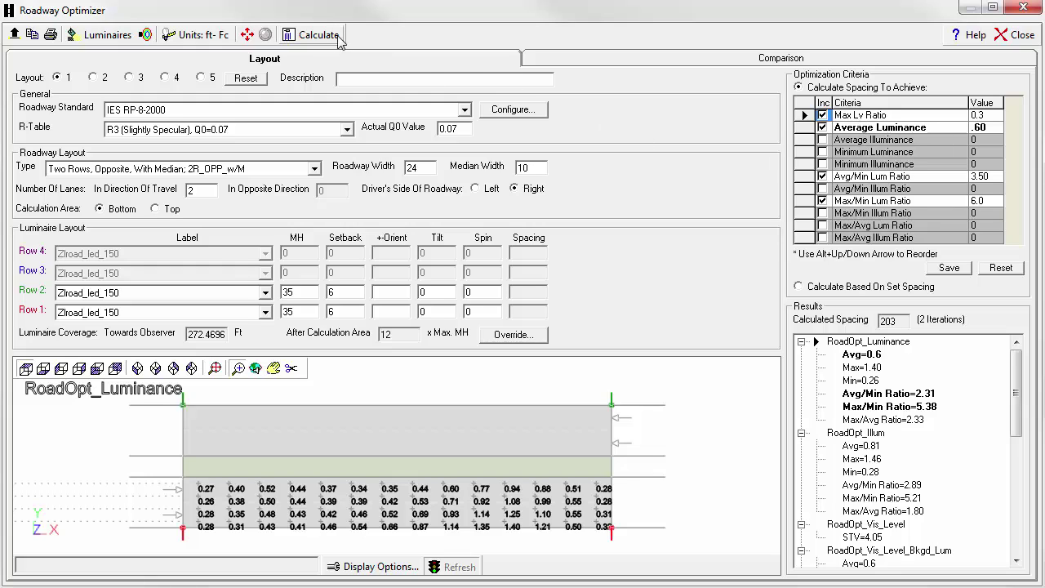
left_click(311, 35)
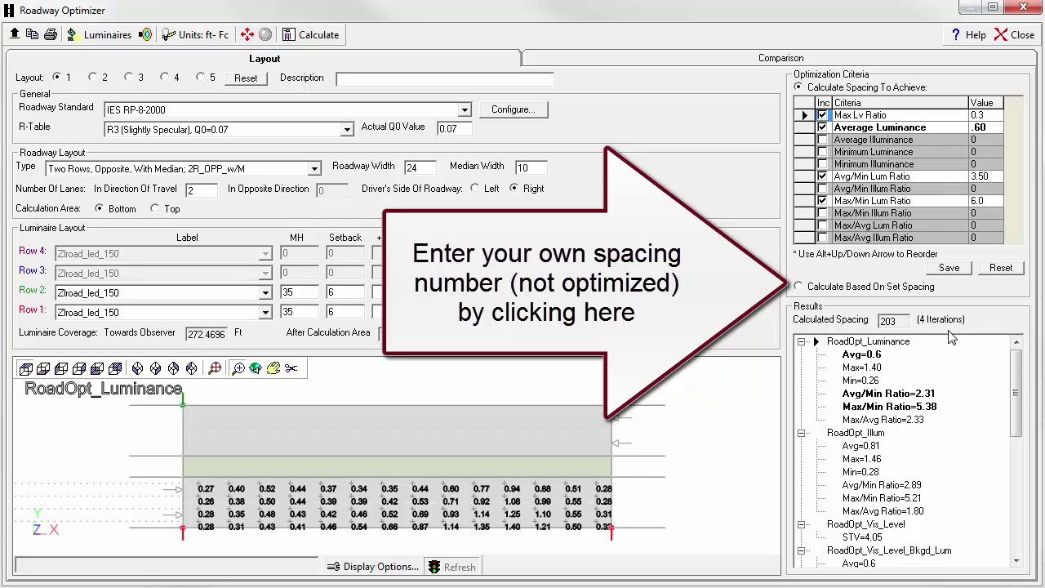
Step: Calculate from a set spacing of 205 for both rows, giving average luminance 0.6
left_click(809, 289)
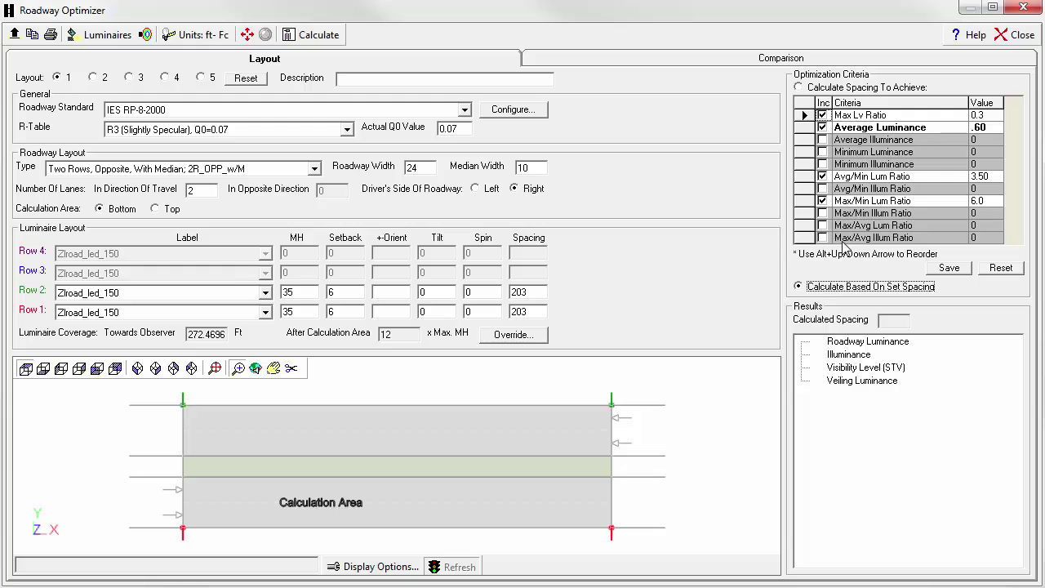
double_click(534, 292)
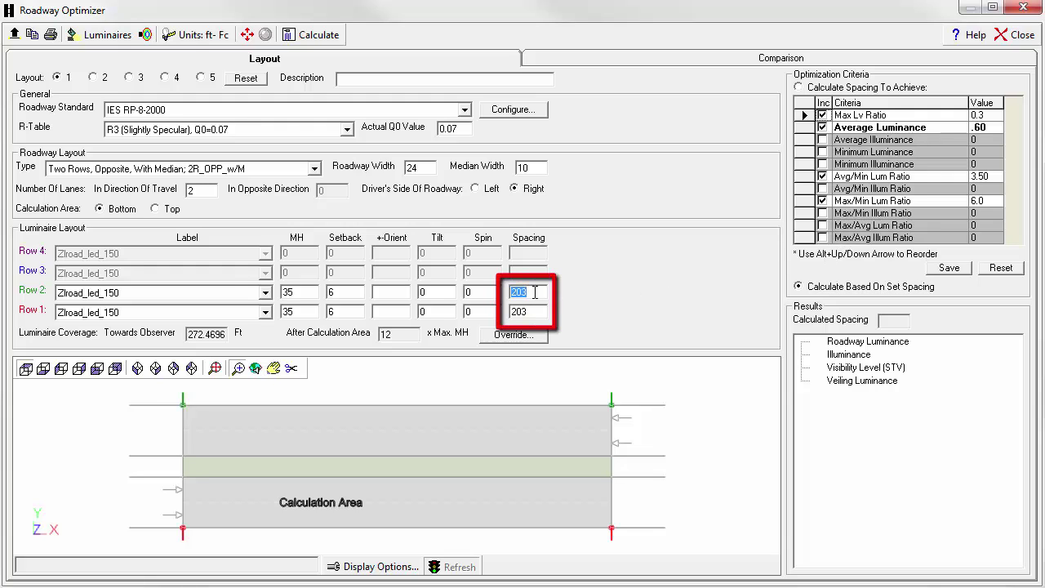
type("205")
double_click(530, 311)
type("205")
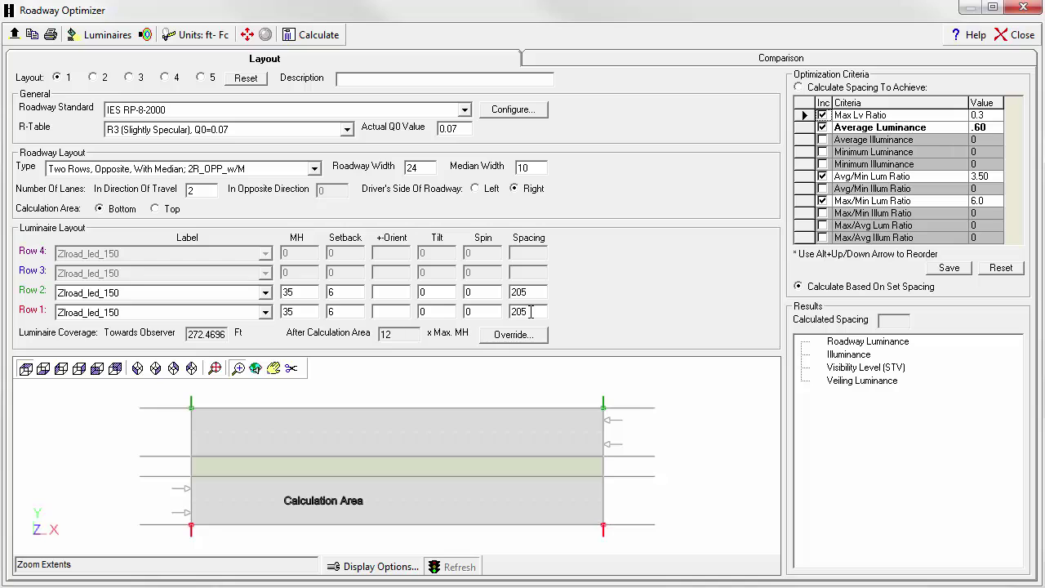
left_click(302, 35)
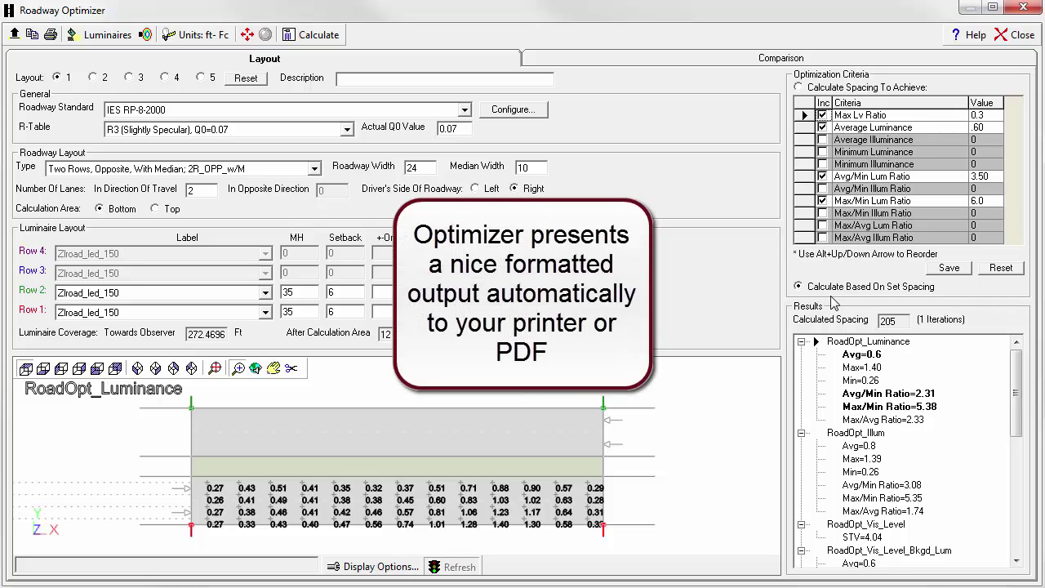
left_click(51, 41)
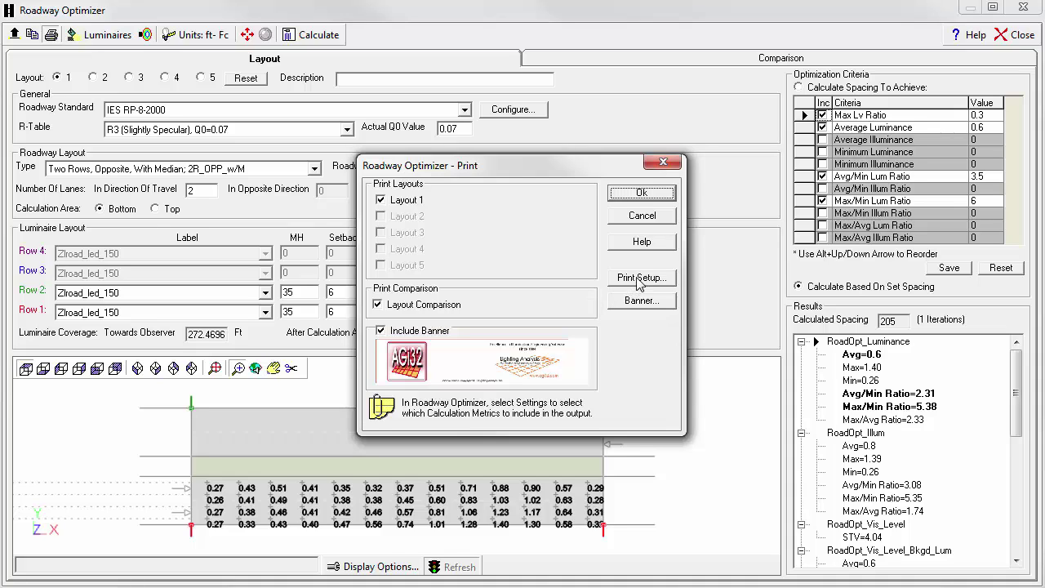
left_click(639, 278)
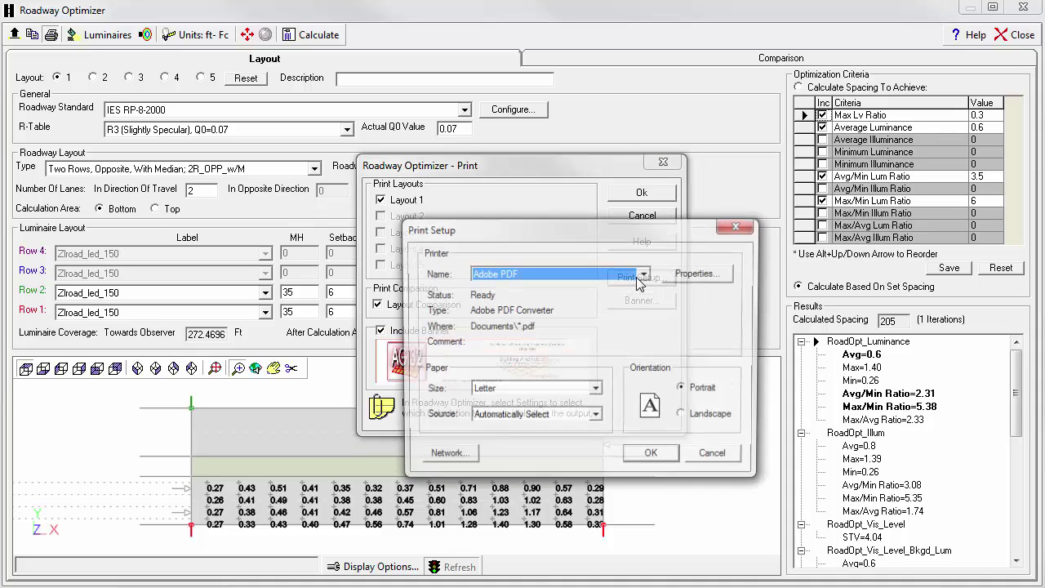
left_click(705, 465)
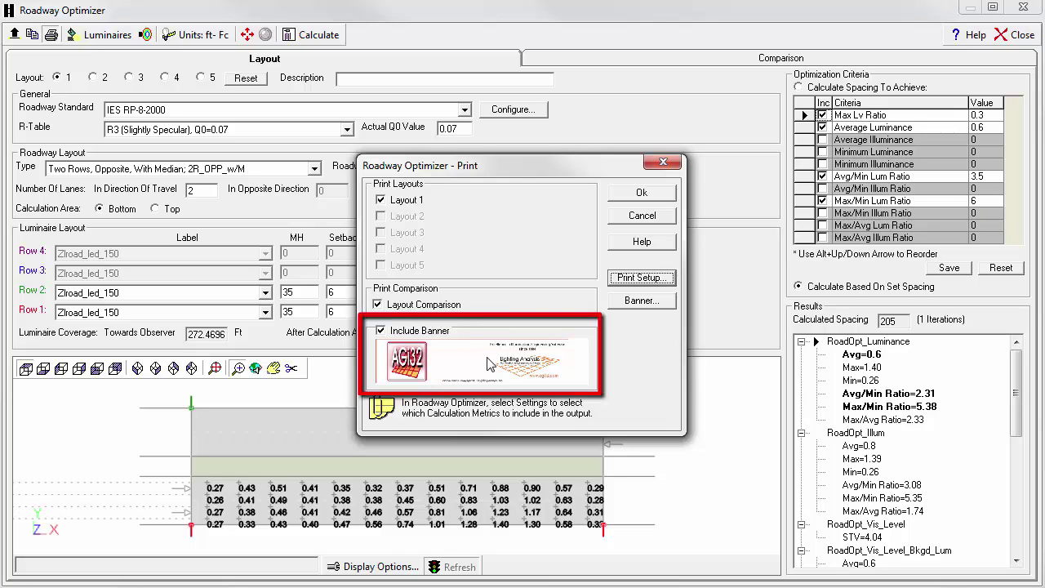
left_click(638, 302)
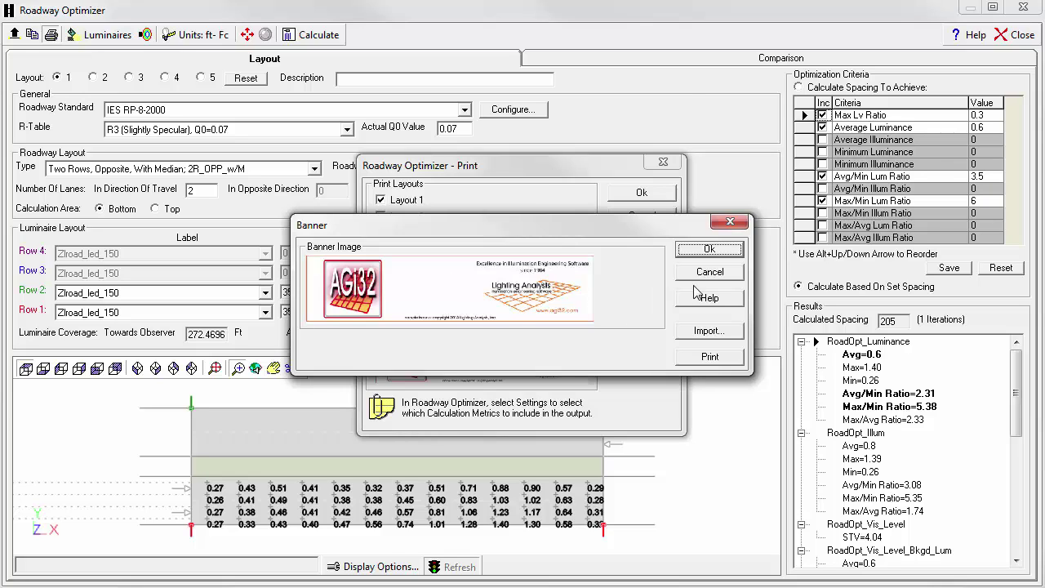
left_click(709, 248)
left_click(641, 216)
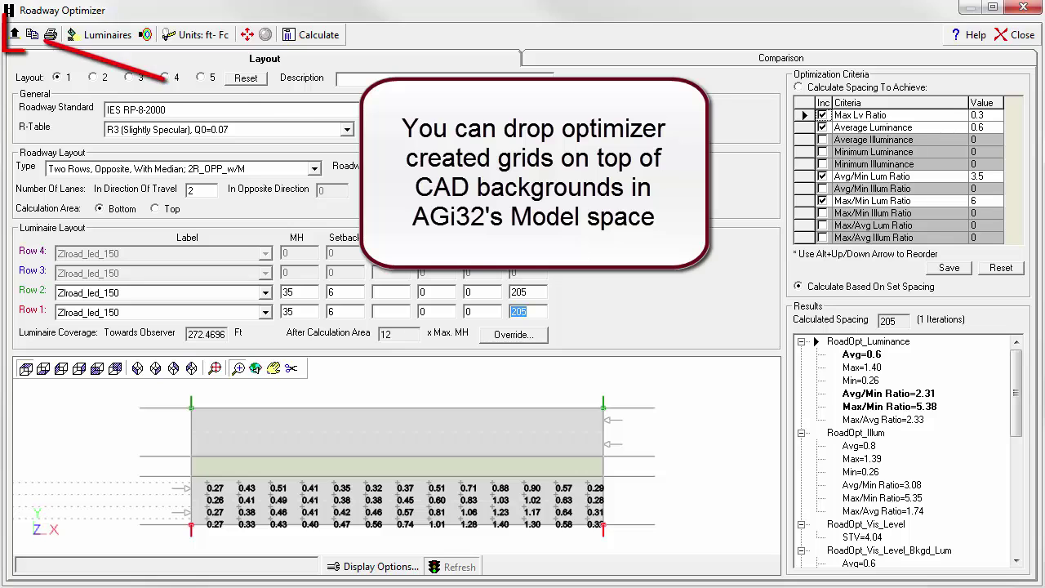
Step: Export the optimized road section and grid to Model space at the origin with 0° rotation
left_click(15, 36)
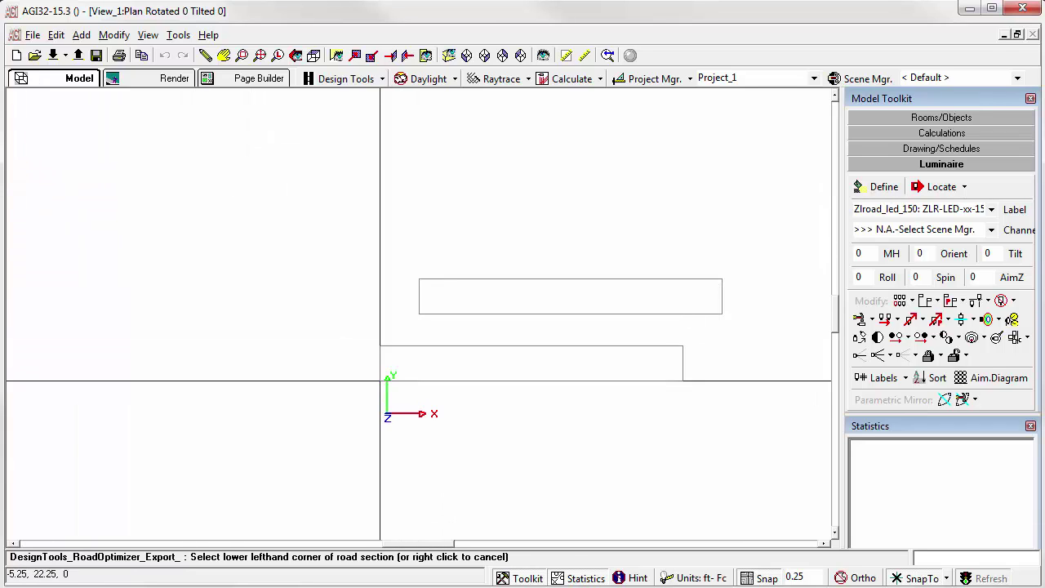
left_click(389, 413)
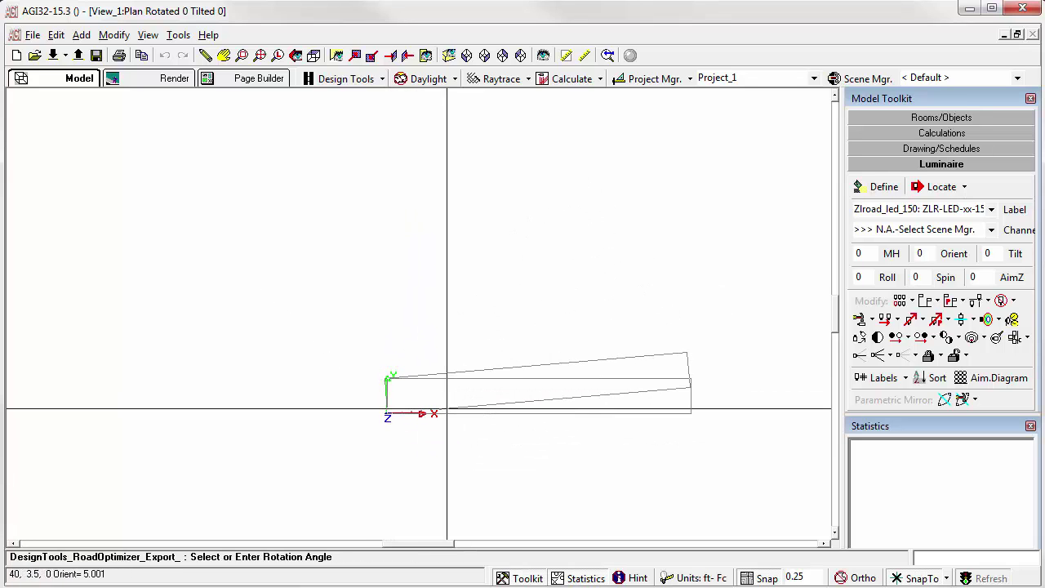
type("0")
key("Return")
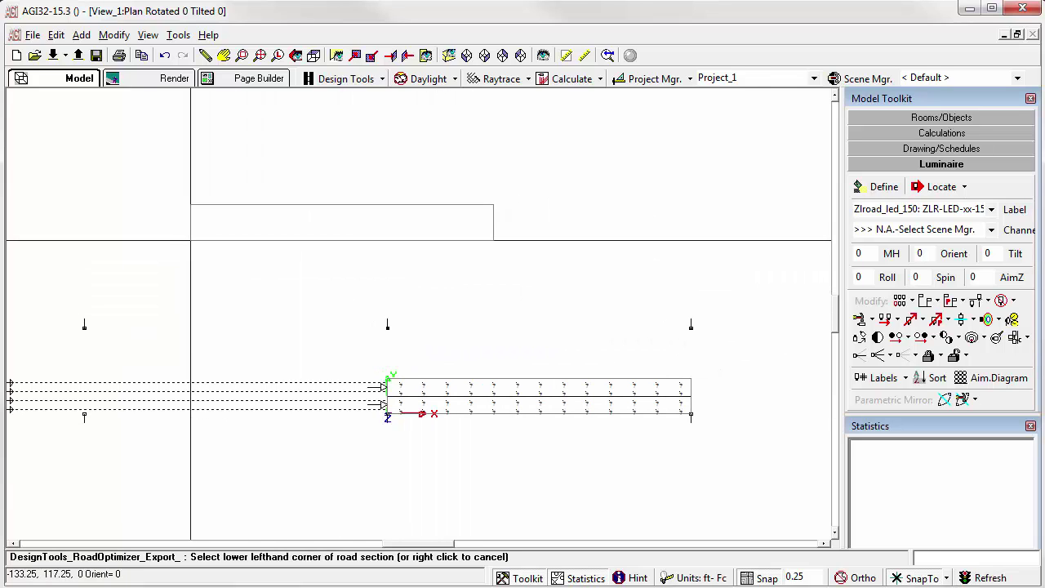
left_click(541, 290)
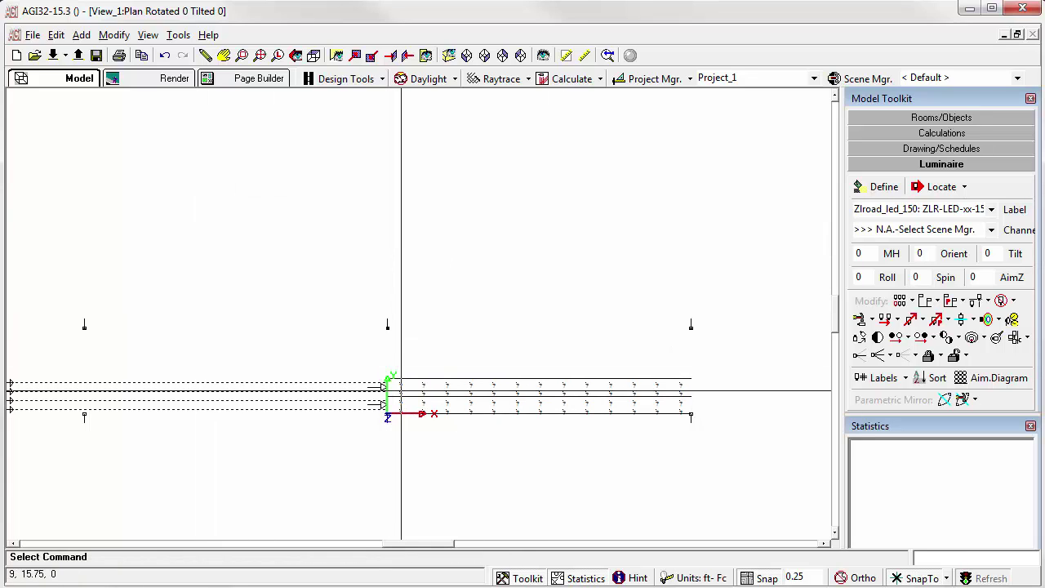
scroll(413, 303, "down", 1)
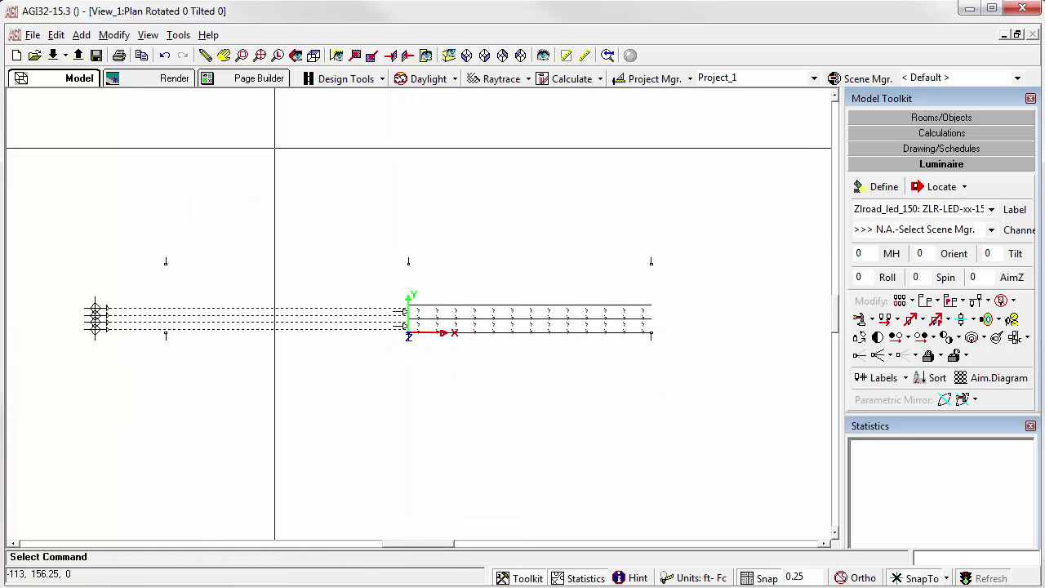